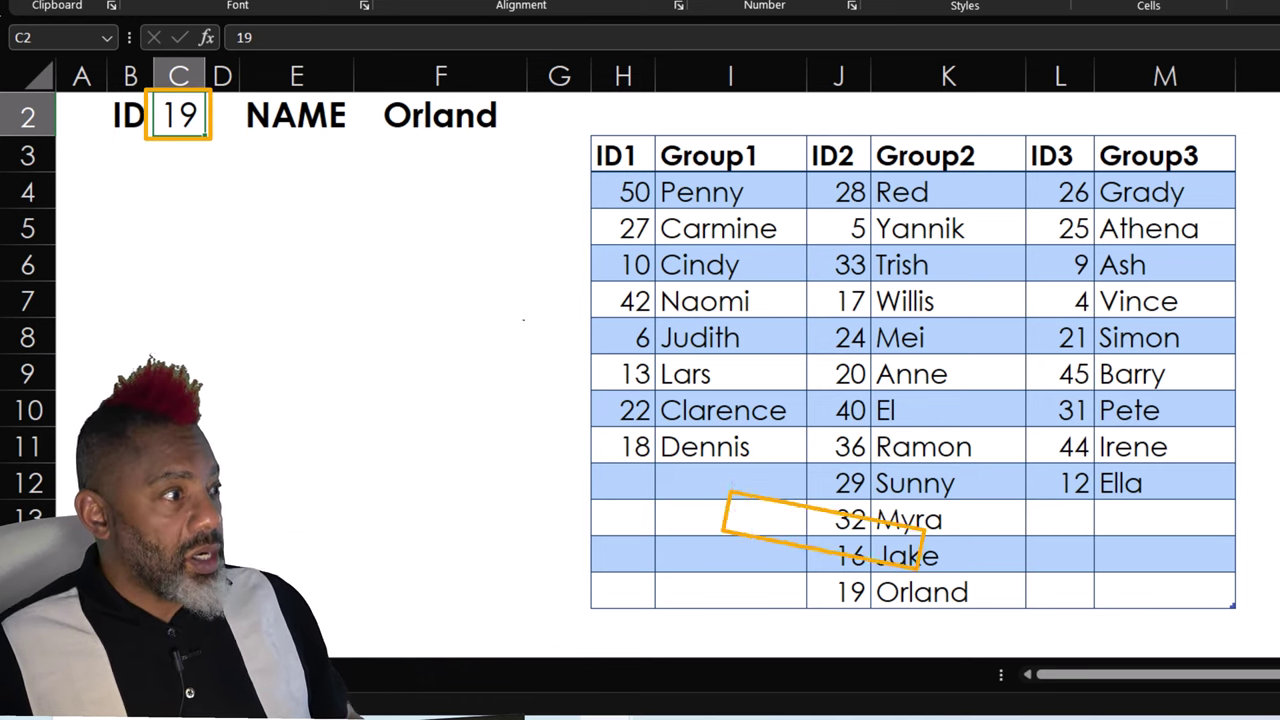
Enter IDs 33, 42, 58 and 17 in C2: 42 gives Naomi, 58 the sad face, 17 Willis
{"action": "type", "text": "33"}
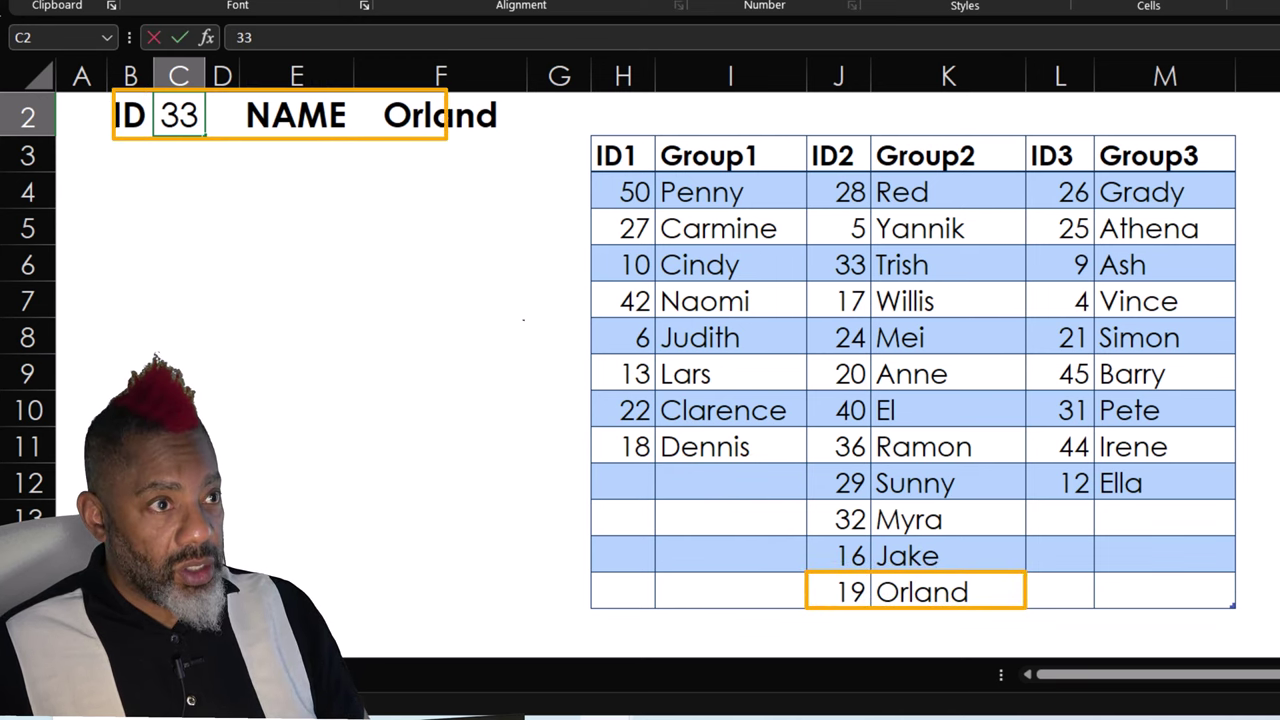
{"action": "key", "text": "Return"}
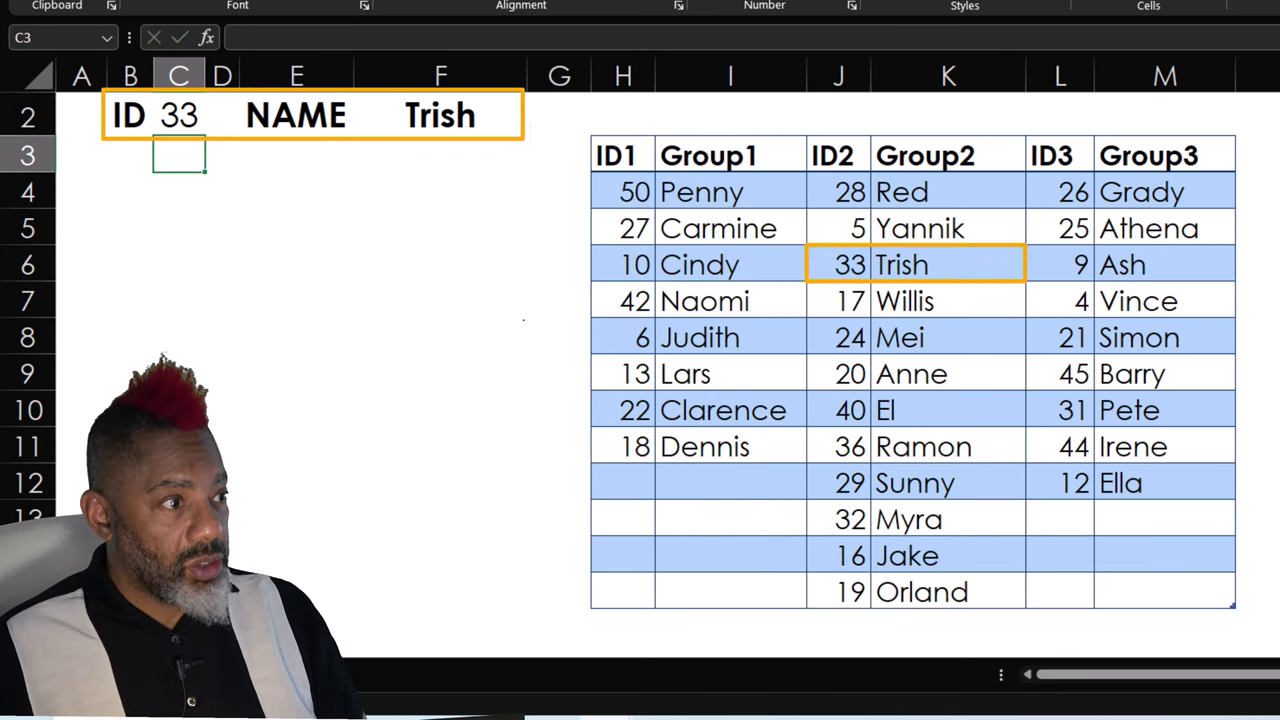
{"action": "left_click", "coordinate": [179, 116]}
{"action": "type", "text": "42"}
{"action": "key", "text": "Return"}
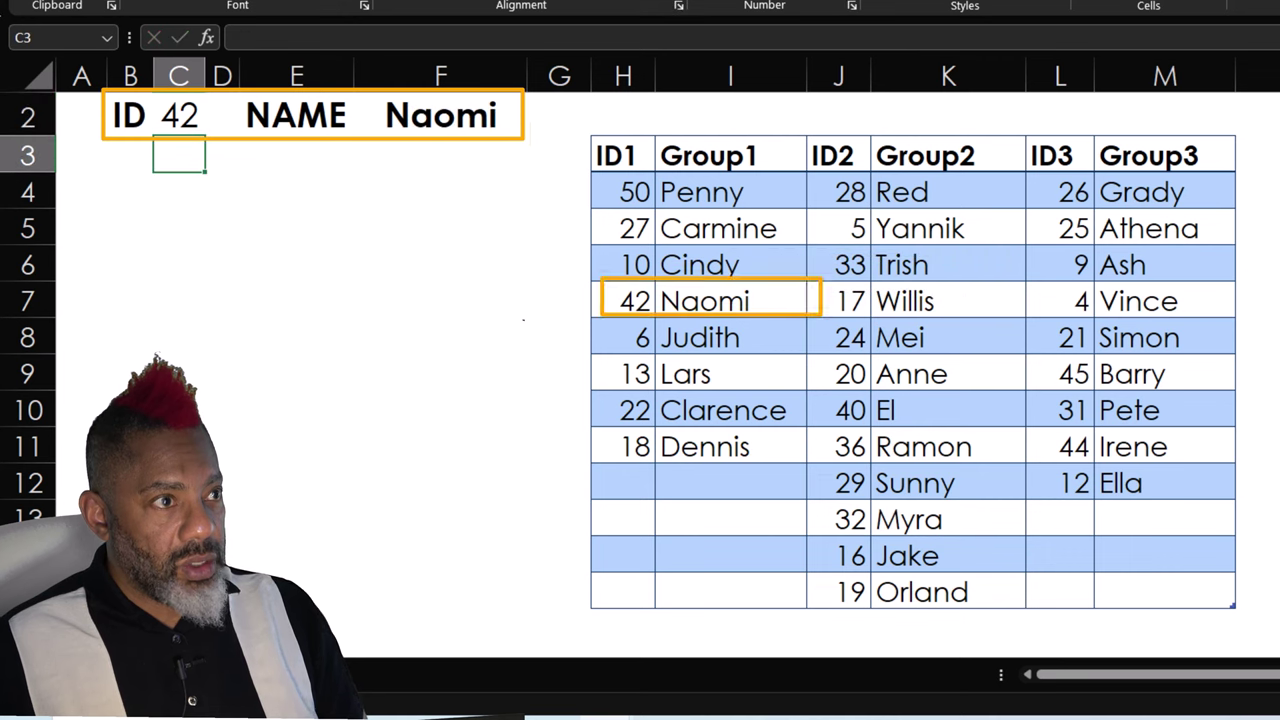
{"action": "left_click", "coordinate": [179, 116]}
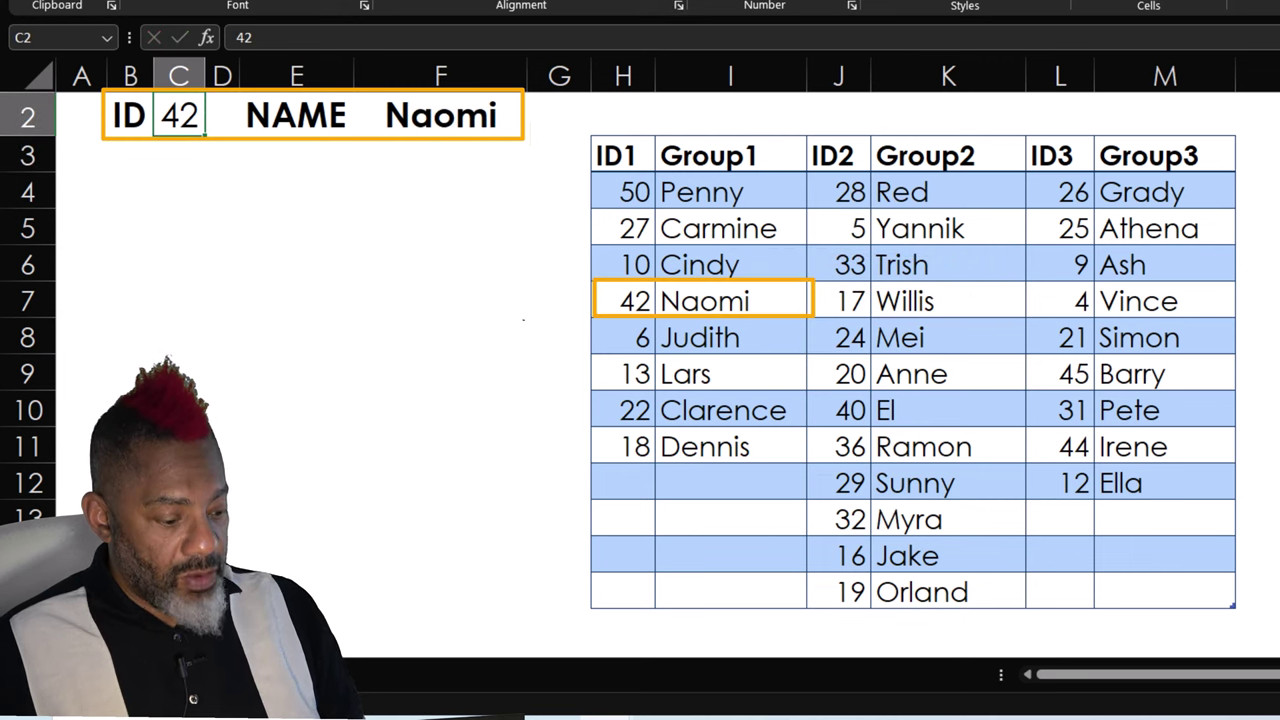
{"action": "type", "text": "58"}
{"action": "key", "text": "Return"}
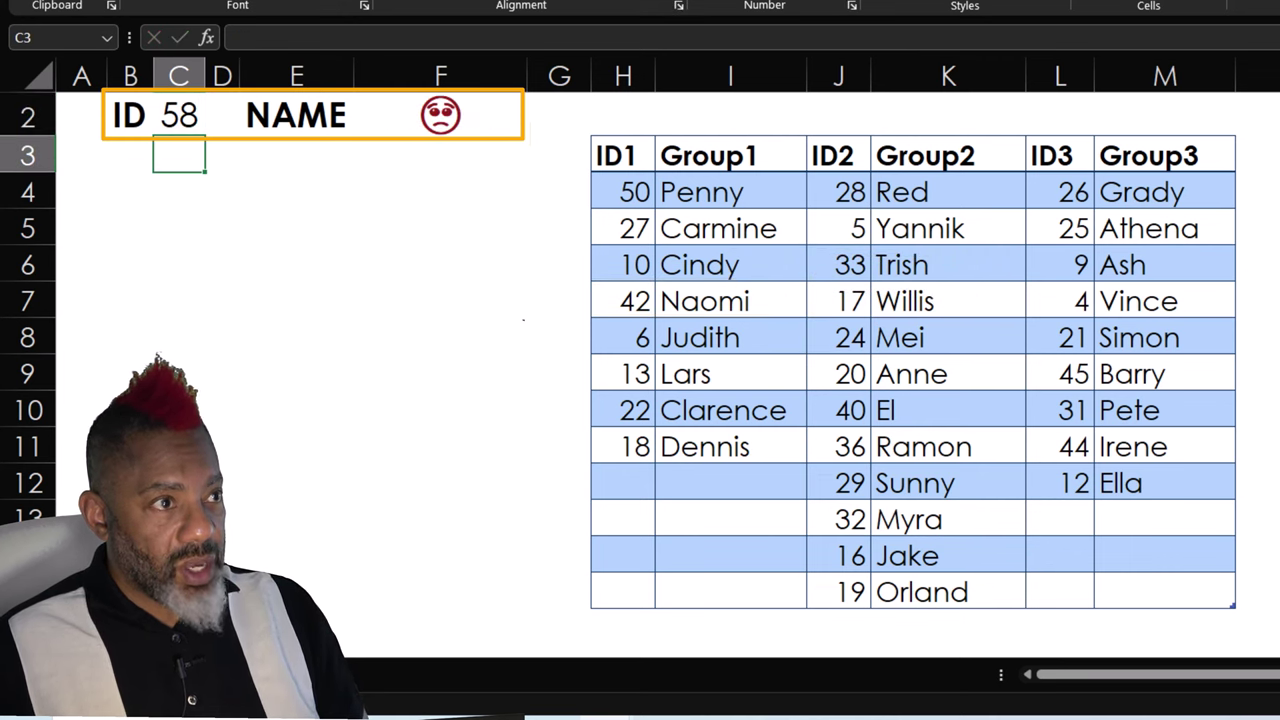
{"action": "left_click", "coordinate": [179, 116]}
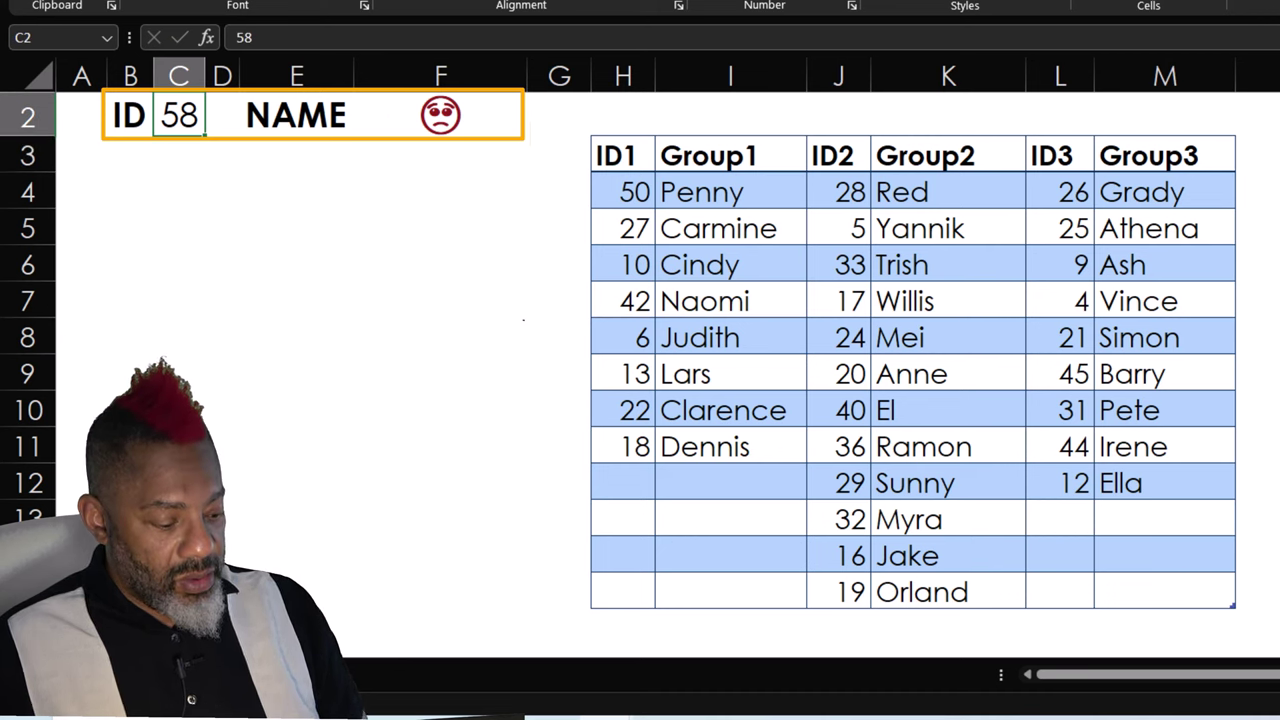
{"action": "type", "text": "17"}
{"action": "key", "text": "Return"}
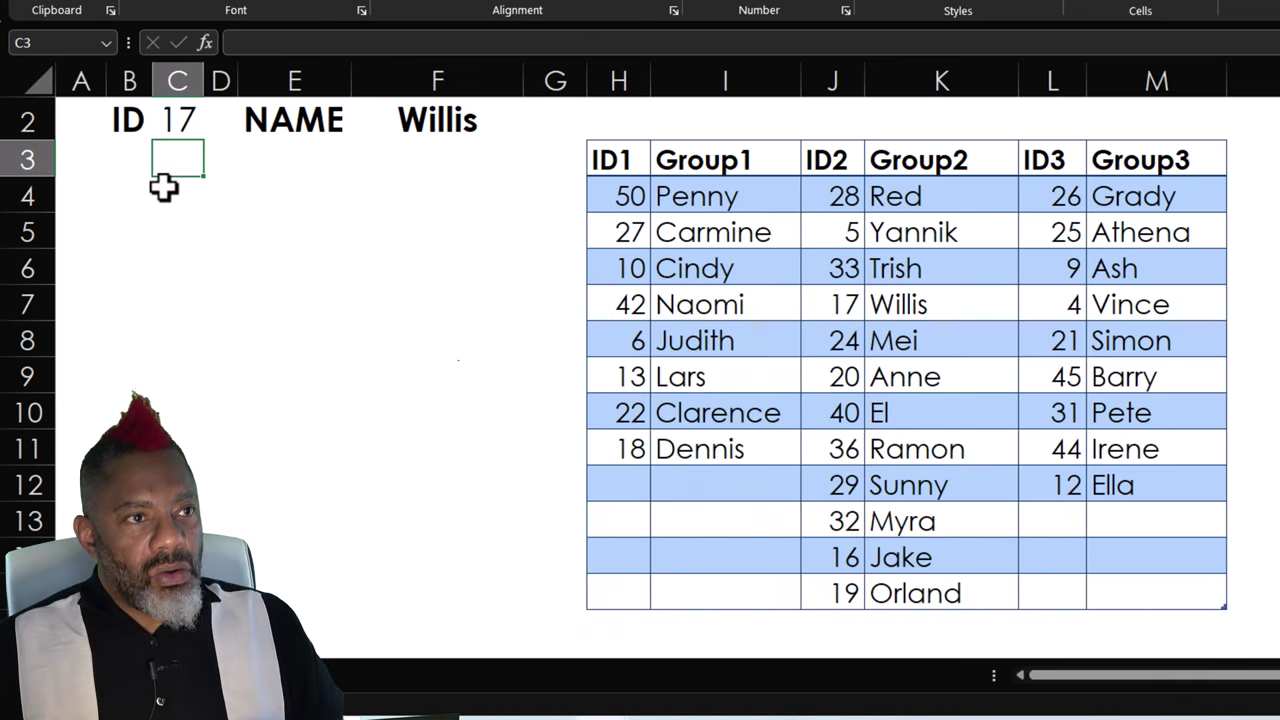
Enter 17 in C3 and fill the ID and NAME labels down into B3 and E3
{"action": "type", "text": "17"}
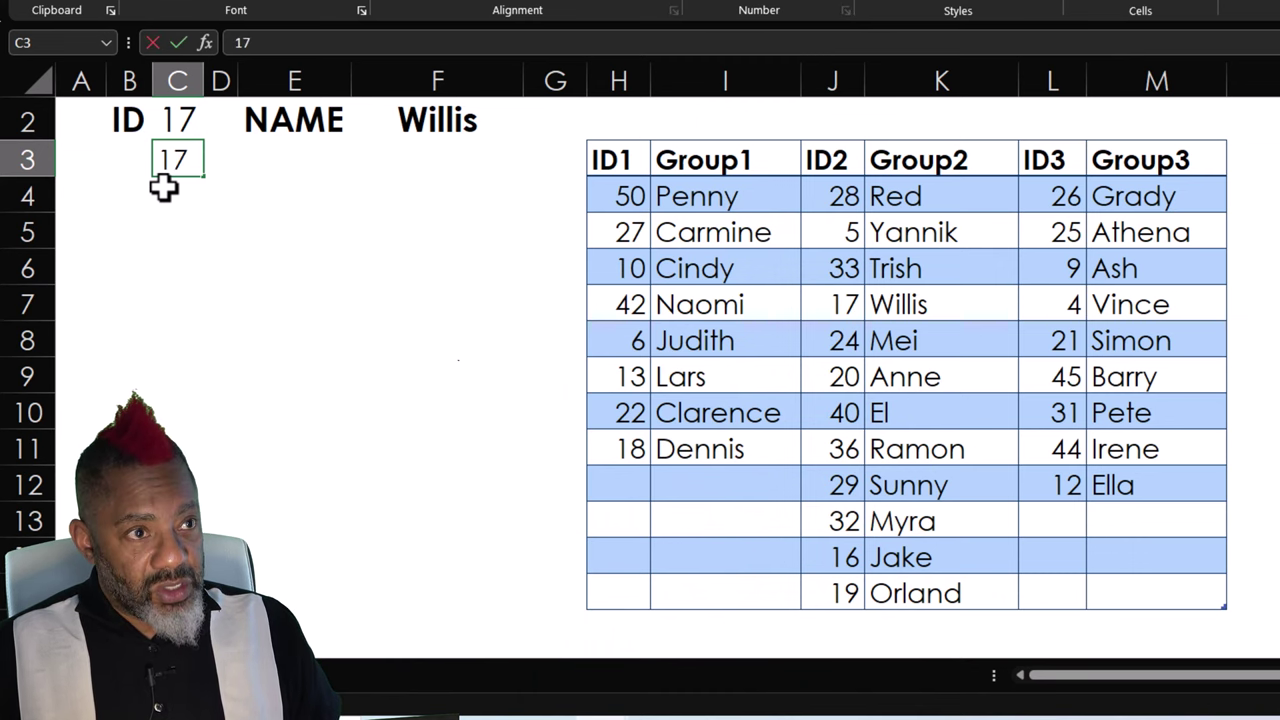
{"action": "key", "text": "Return"}
{"action": "left_click", "coordinate": [133, 121]}
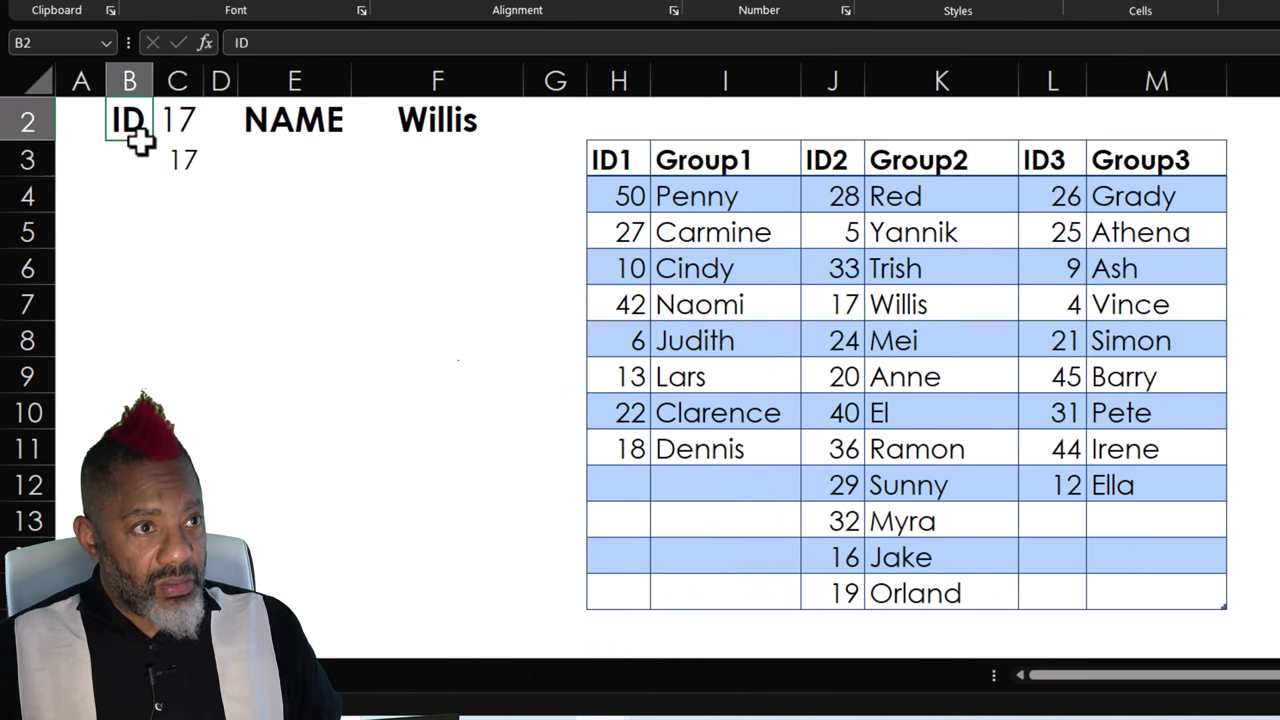
{"action": "left_click_drag", "start_coordinate": [155, 157], "coordinate": [154, 169]}
{"action": "left_click", "coordinate": [255, 120]}
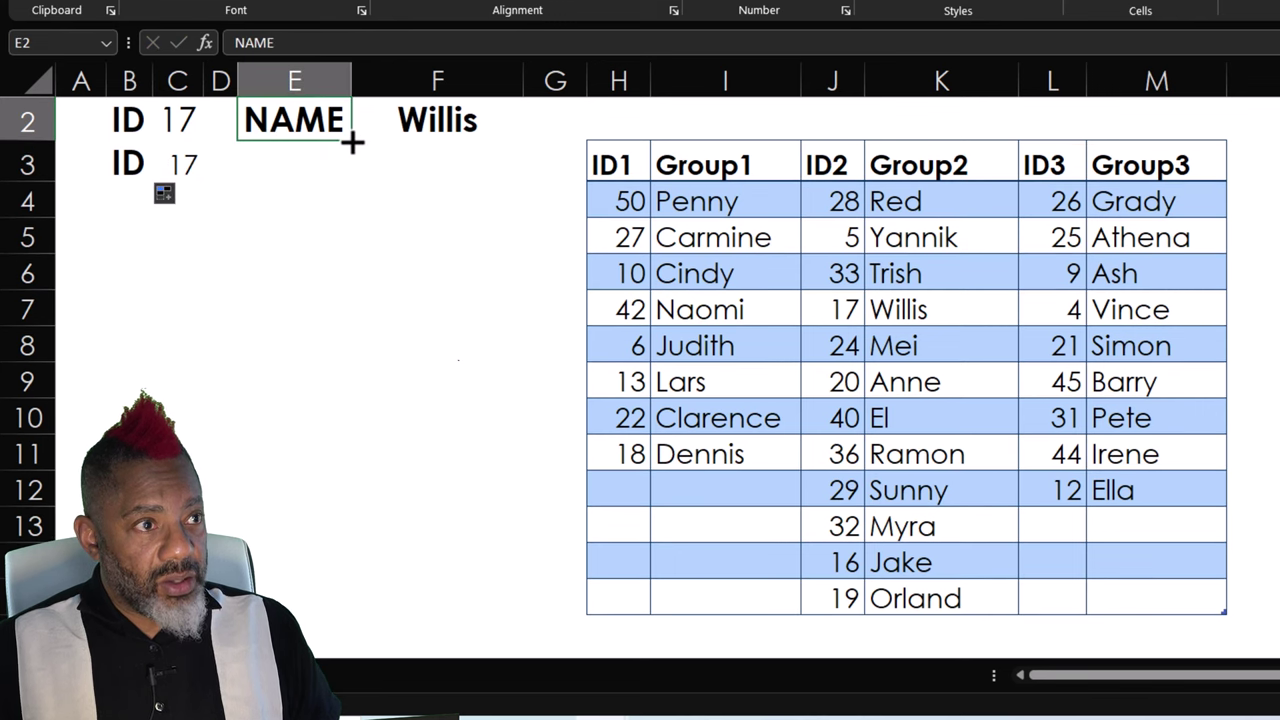
{"action": "left_click_drag", "start_coordinate": [351, 139], "coordinate": [354, 176]}
Change the second-row ID in C3 to 10
{"action": "left_click", "coordinate": [205, 165]}
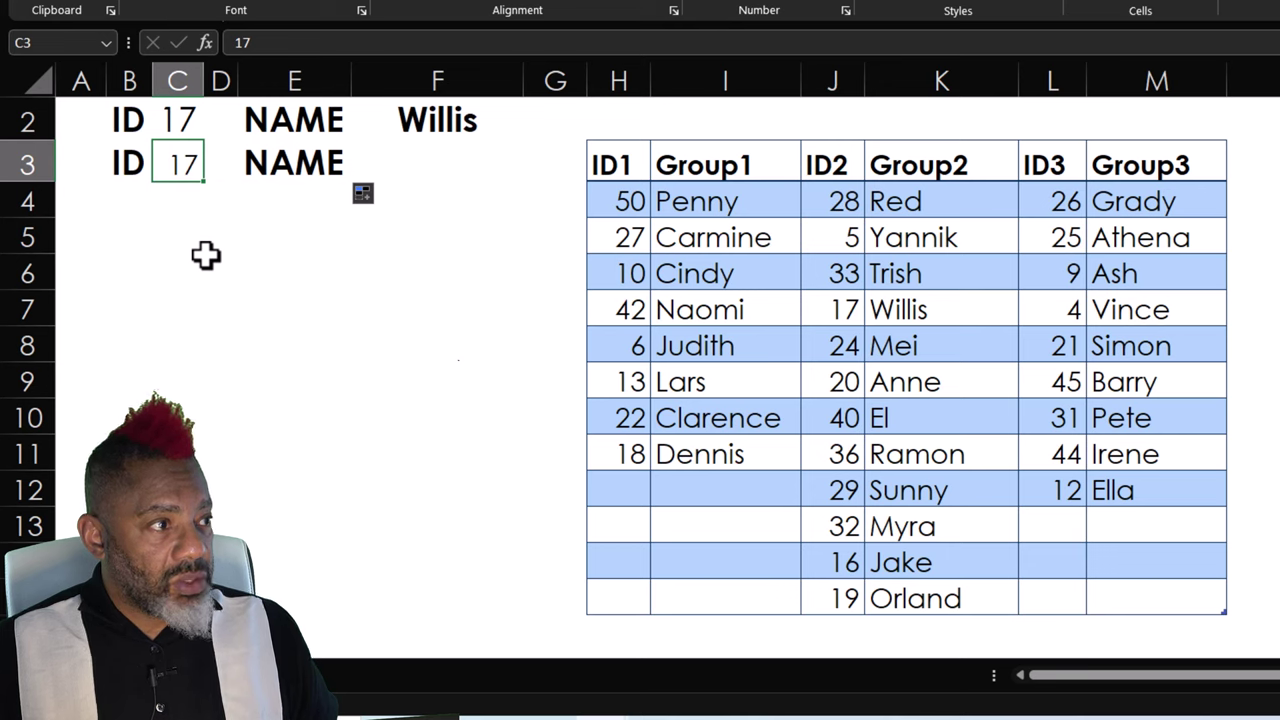
{"action": "type", "text": "10"}
{"action": "key", "text": "Return"}
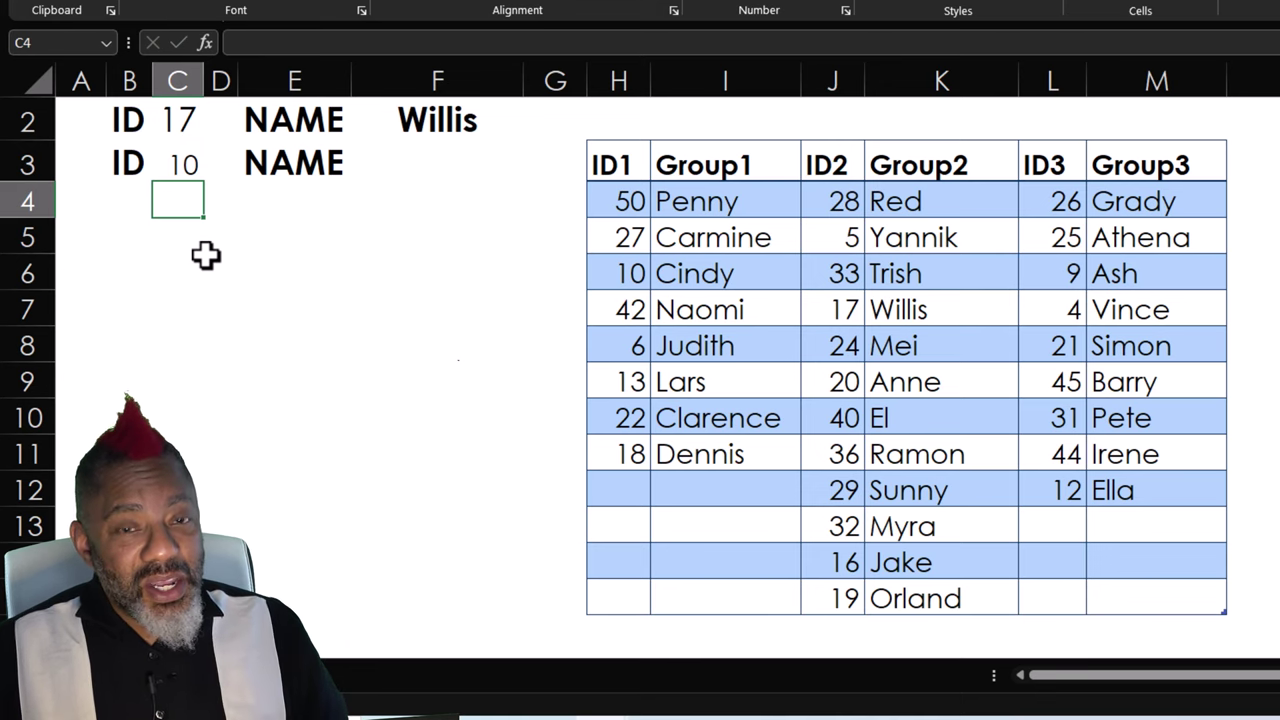
Enter =TOCOL(Table1) in B7, referencing the whole ID/Group table H4:M14
{"action": "left_click", "coordinate": [150, 318]}
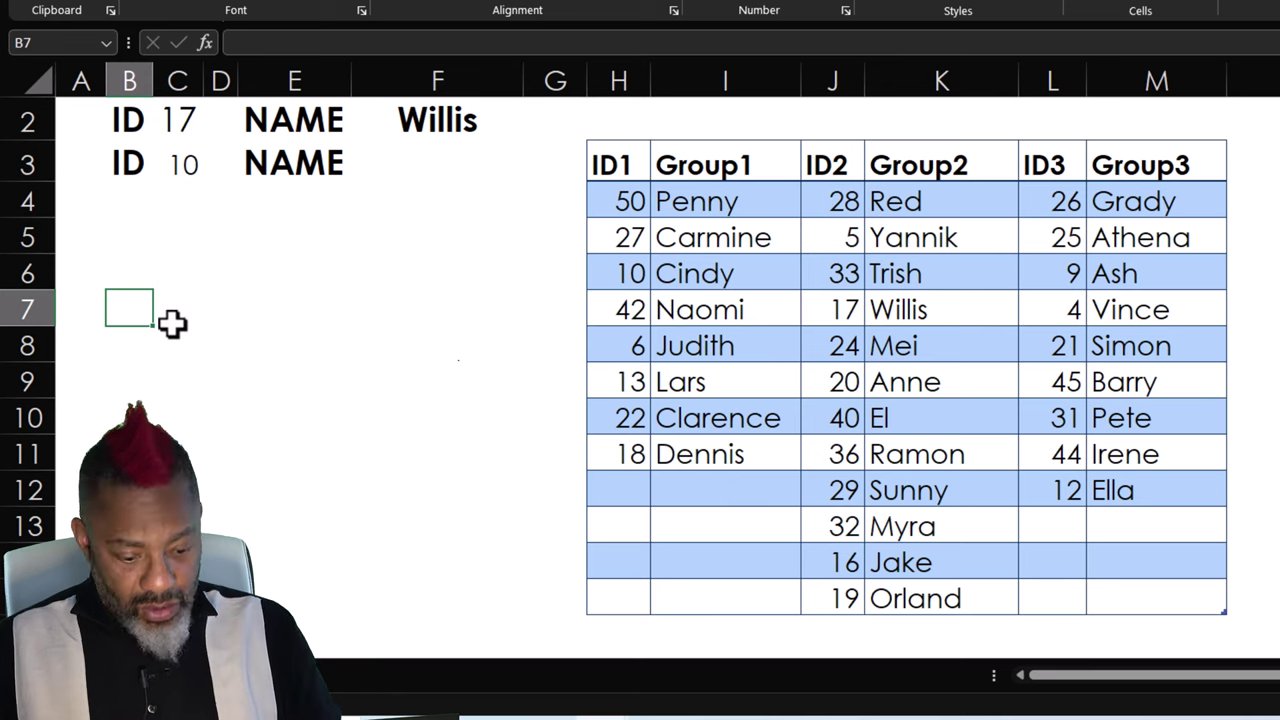
{"action": "type", "text": "=to"}
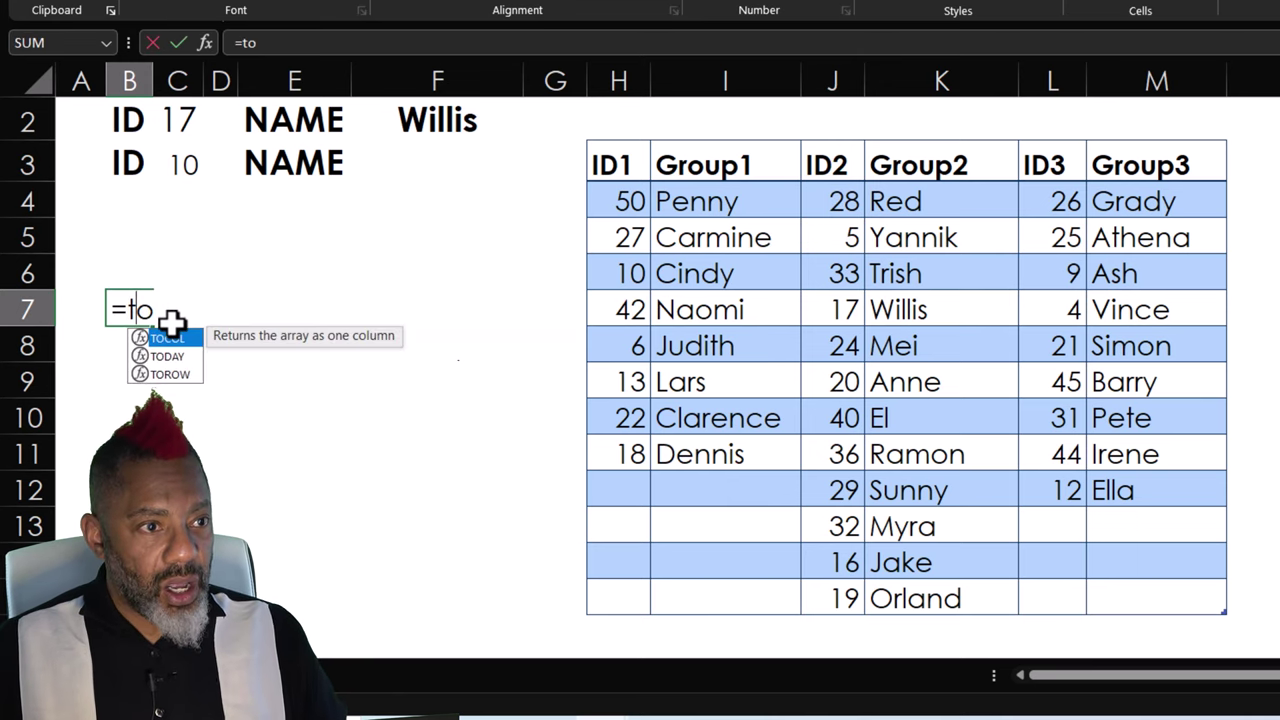
{"action": "double_click", "coordinate": [165, 339]}
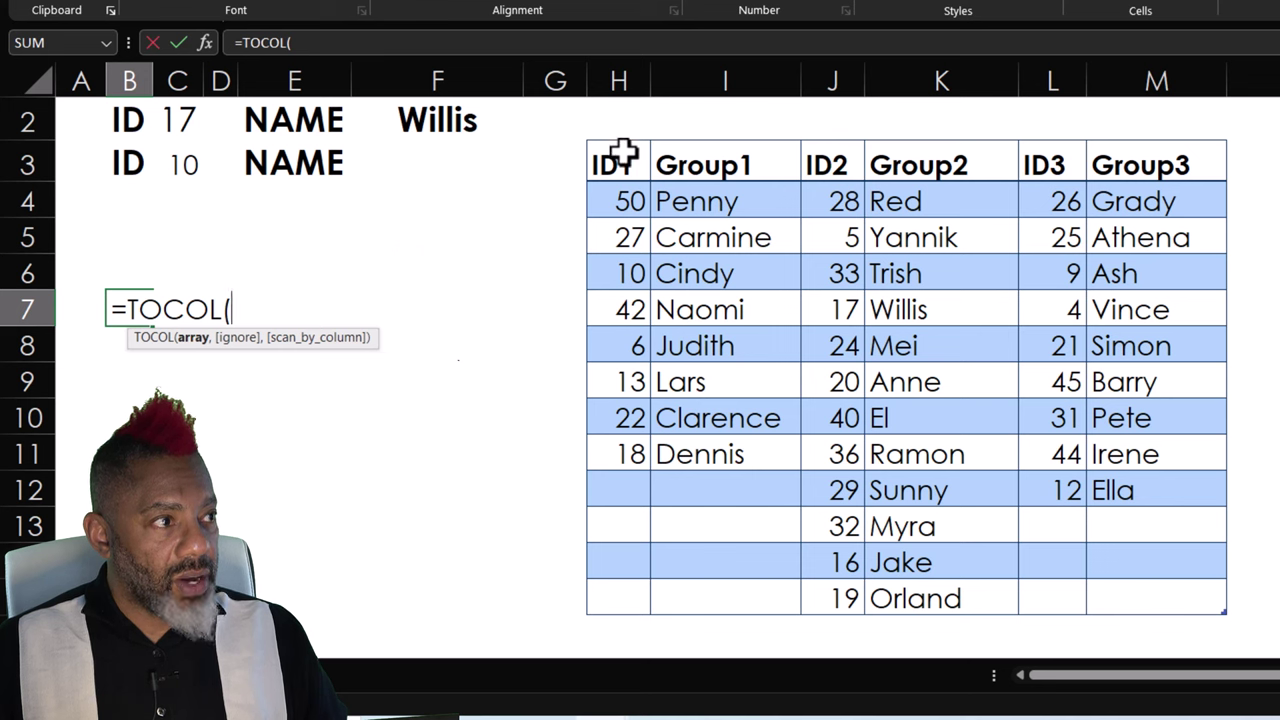
{"action": "left_click_drag", "start_coordinate": [623, 200], "coordinate": [1143, 606]}
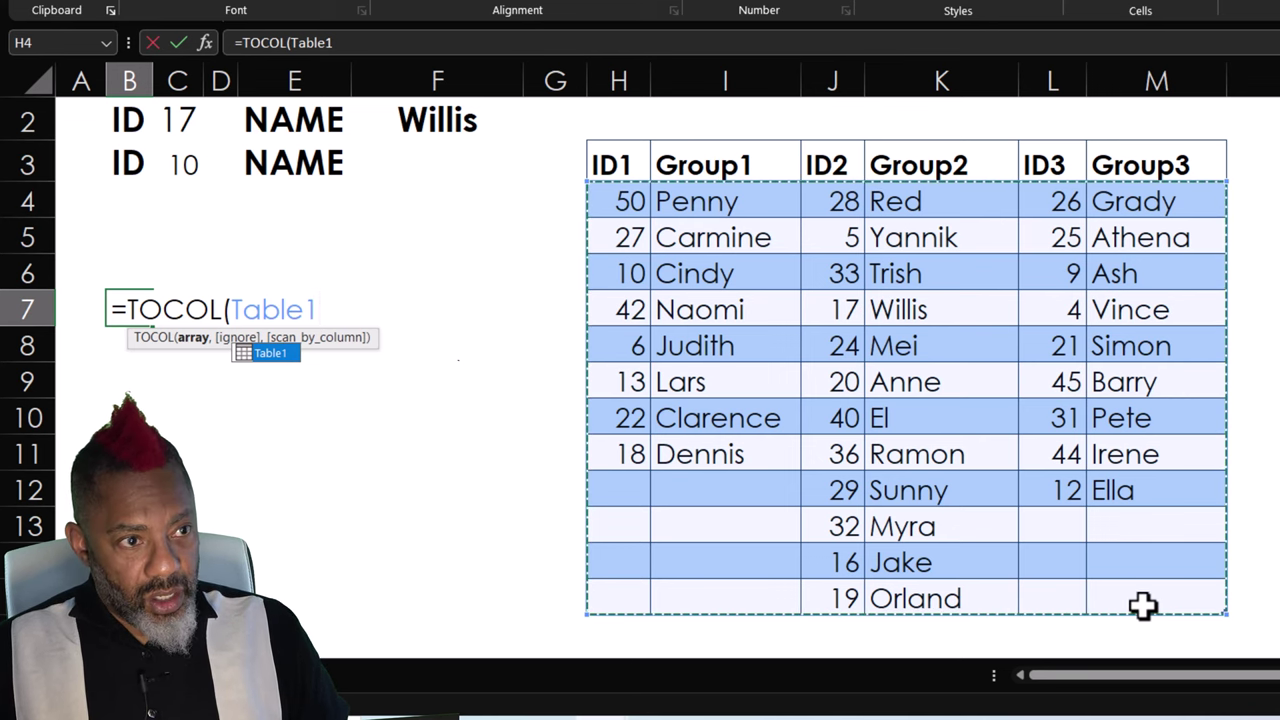
{"action": "key", "text": "Return"}
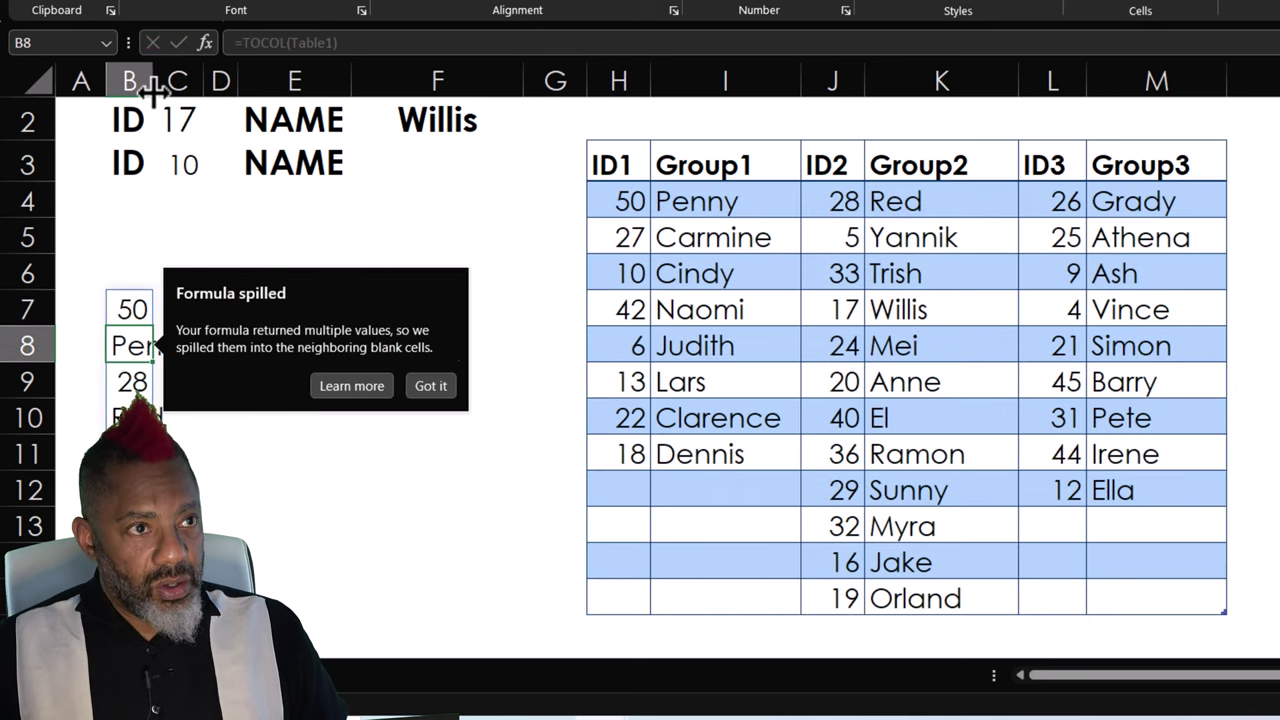
{"action": "left_click", "coordinate": [118, 266]}
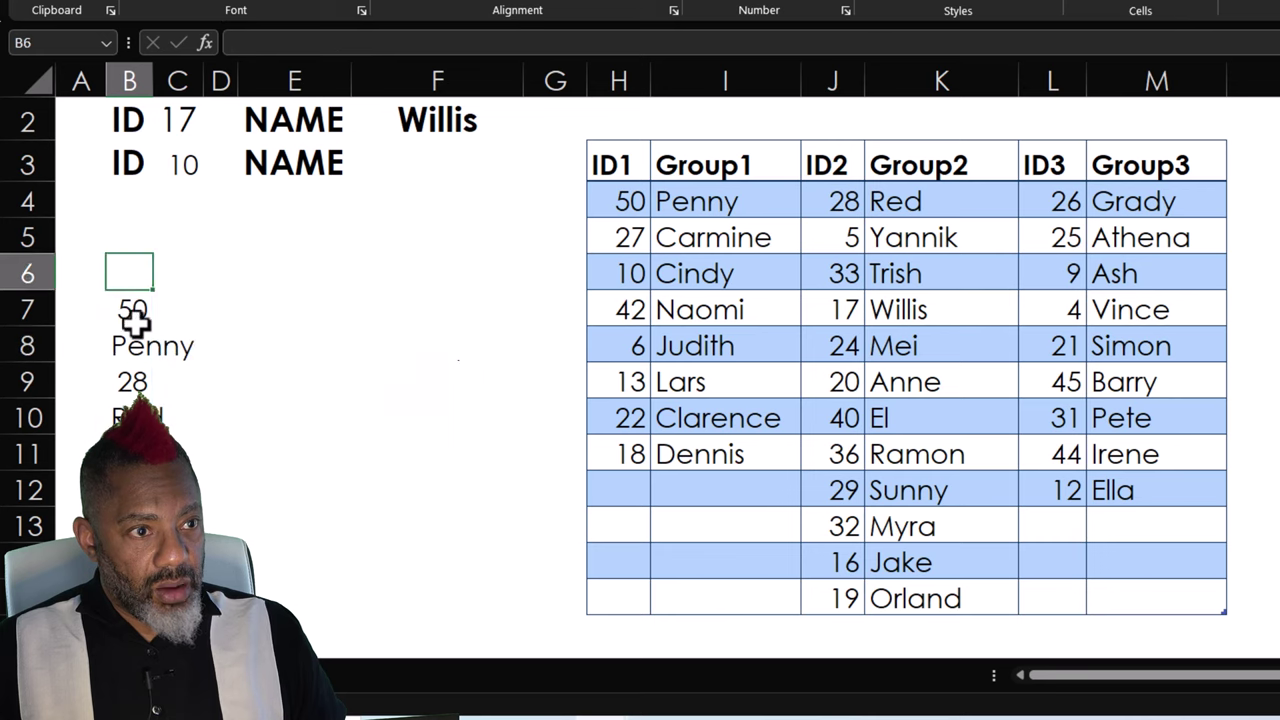
Move the TOCOL spill from B7 to E7 and autofit column E
{"action": "left_click", "coordinate": [134, 314]}
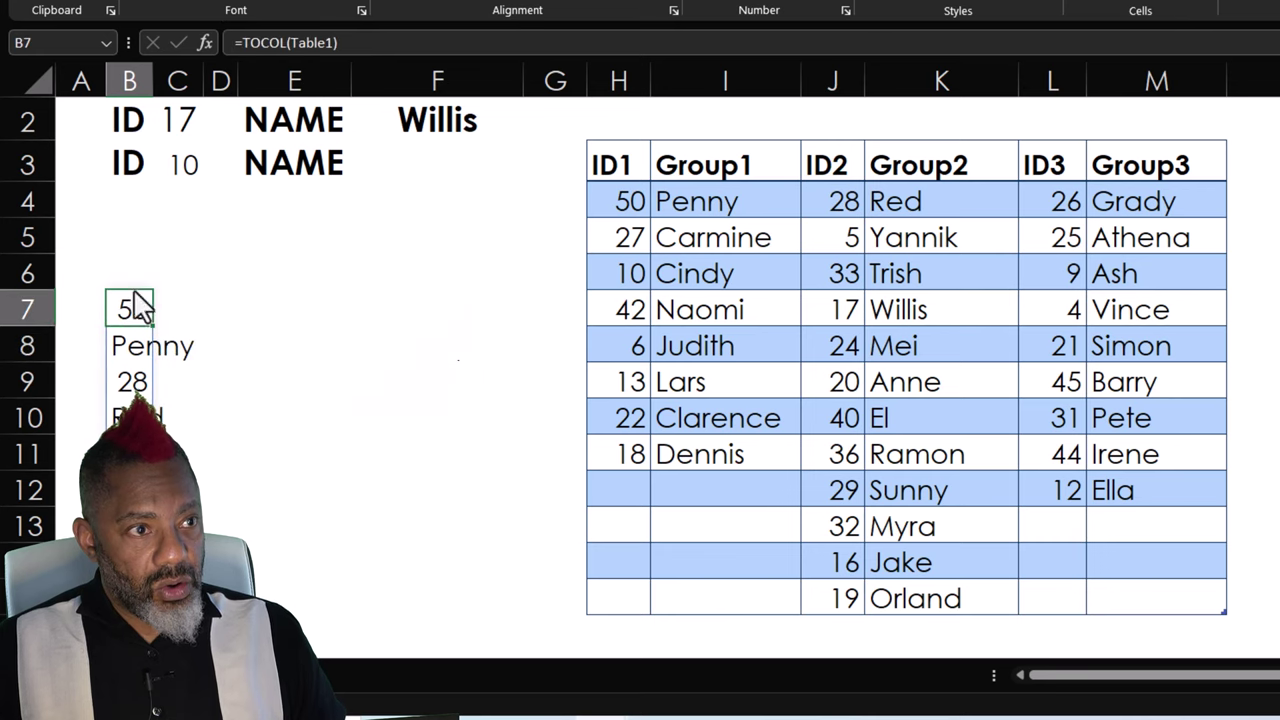
{"action": "left_click_drag", "start_coordinate": [140, 307], "coordinate": [251, 310]}
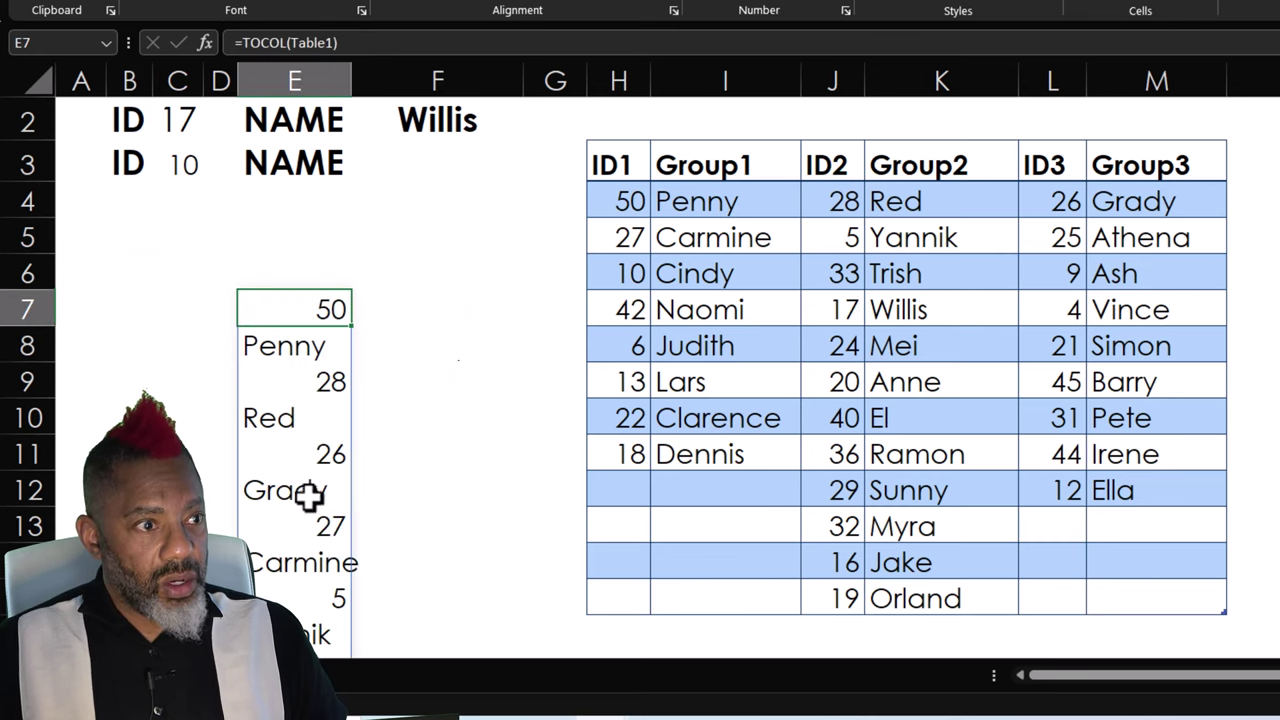
{"action": "double_click", "coordinate": [353, 78]}
Enter =XLOOKUP(C3,E7#,E7#) in F3
{"action": "left_click", "coordinate": [440, 165]}
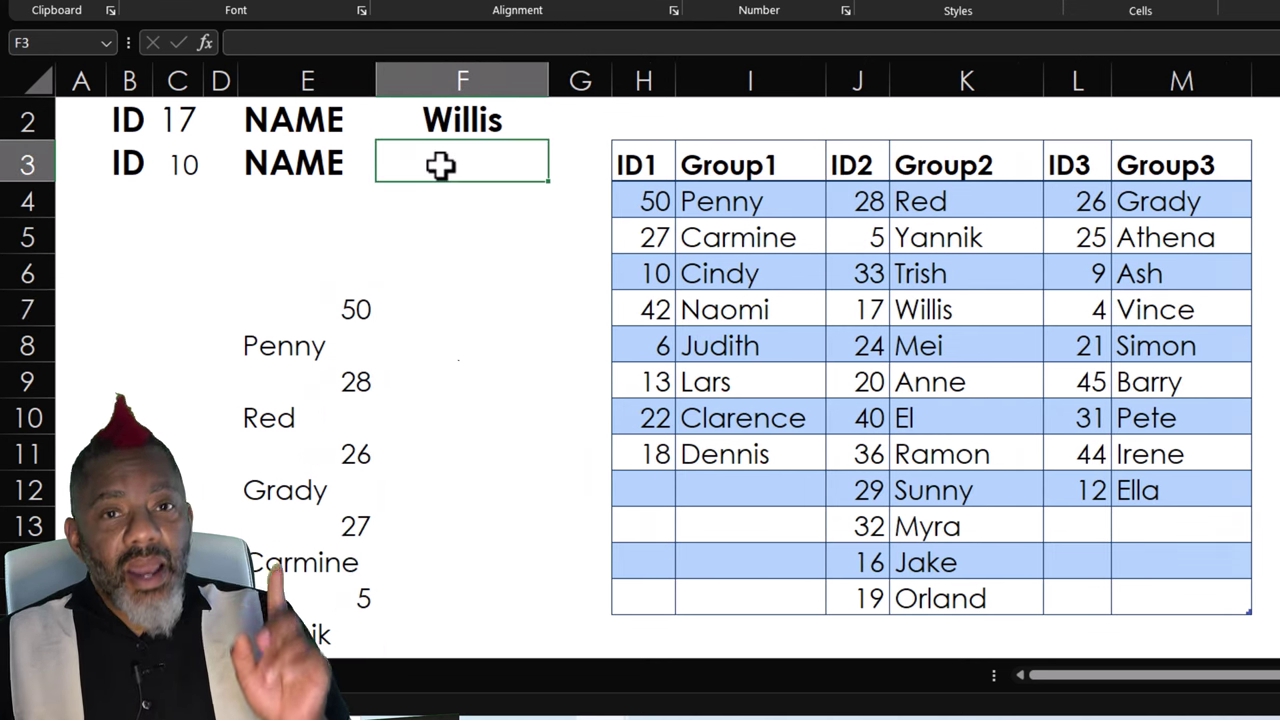
{"action": "type", "text": "="}
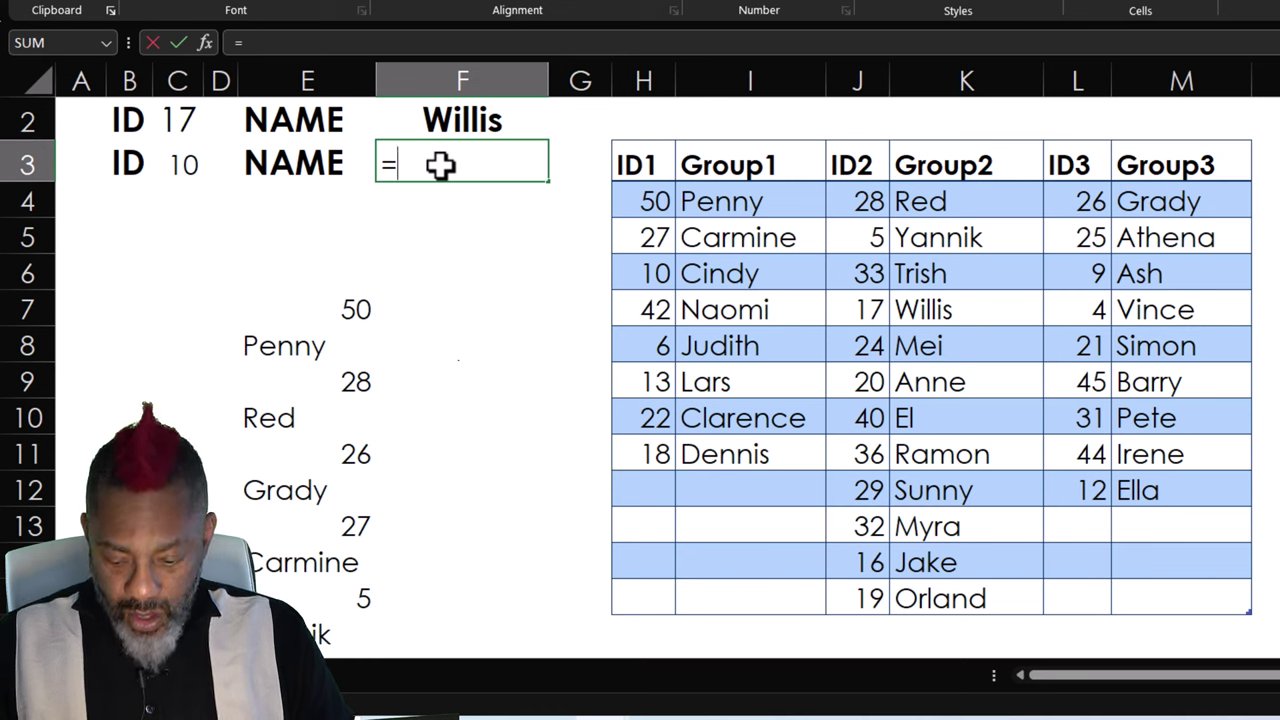
{"action": "type", "text": "xl"}
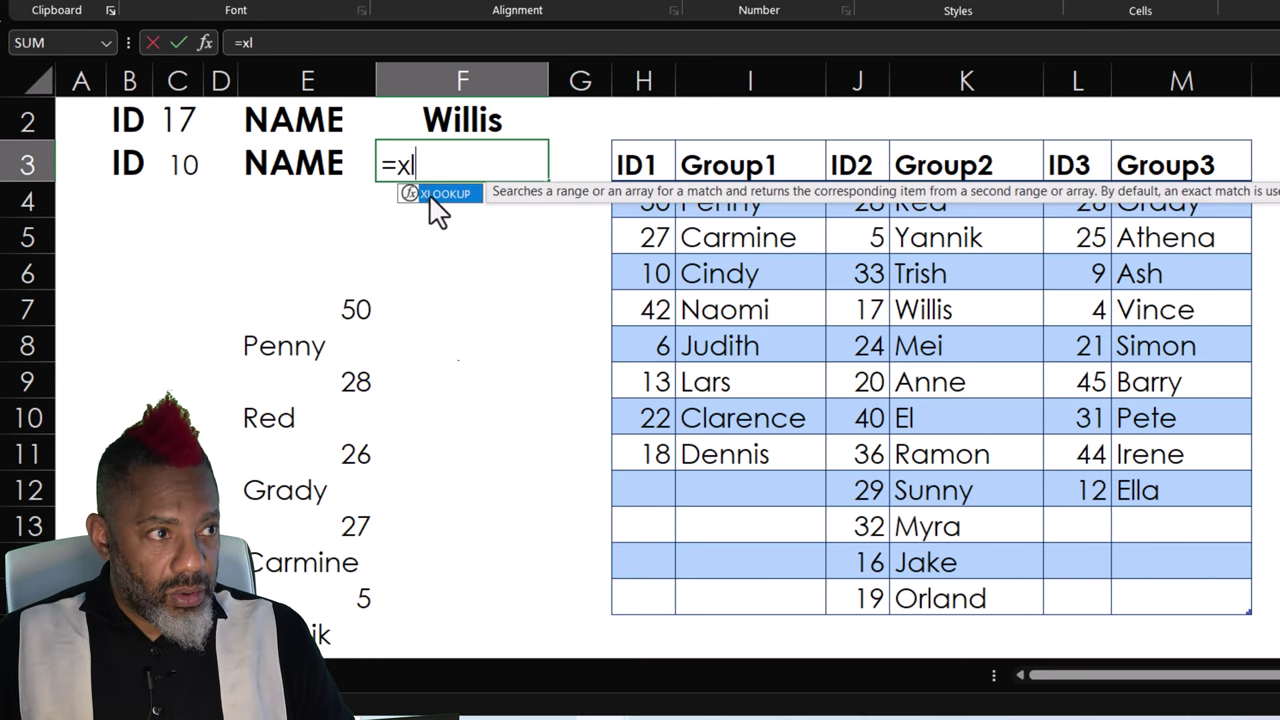
{"action": "double_click", "coordinate": [426, 197]}
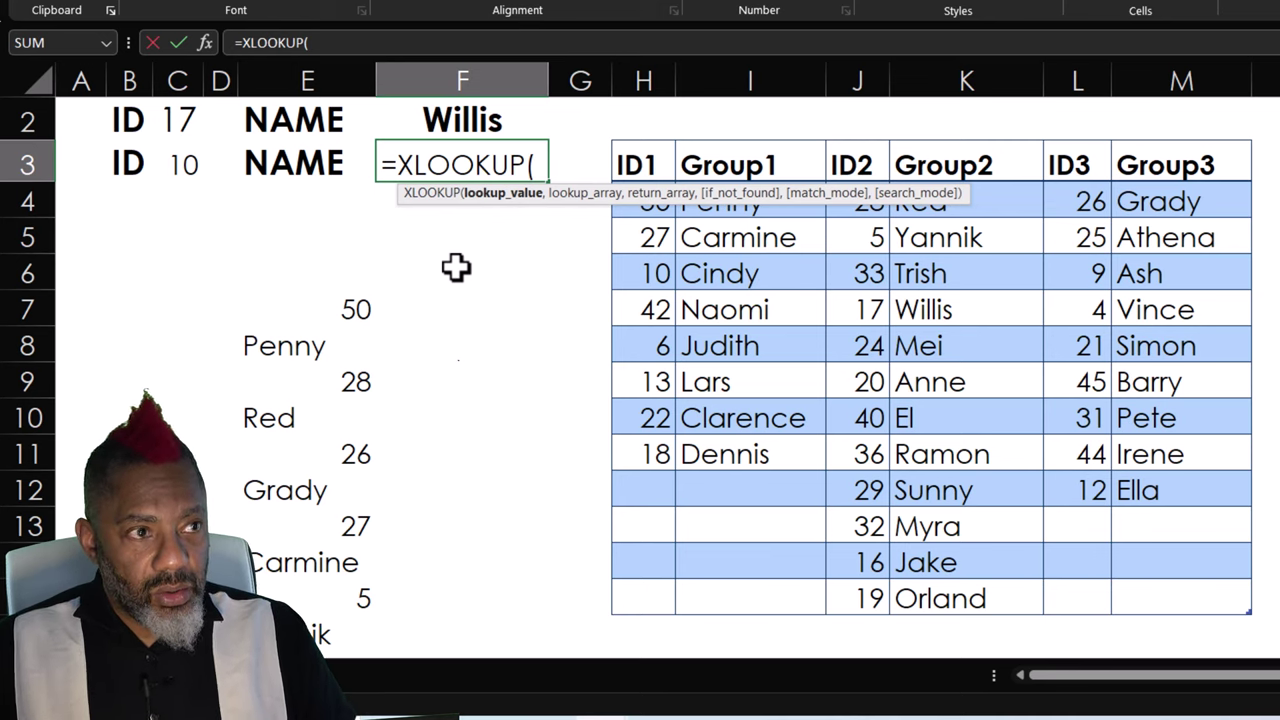
{"action": "left_click", "coordinate": [181, 165]}
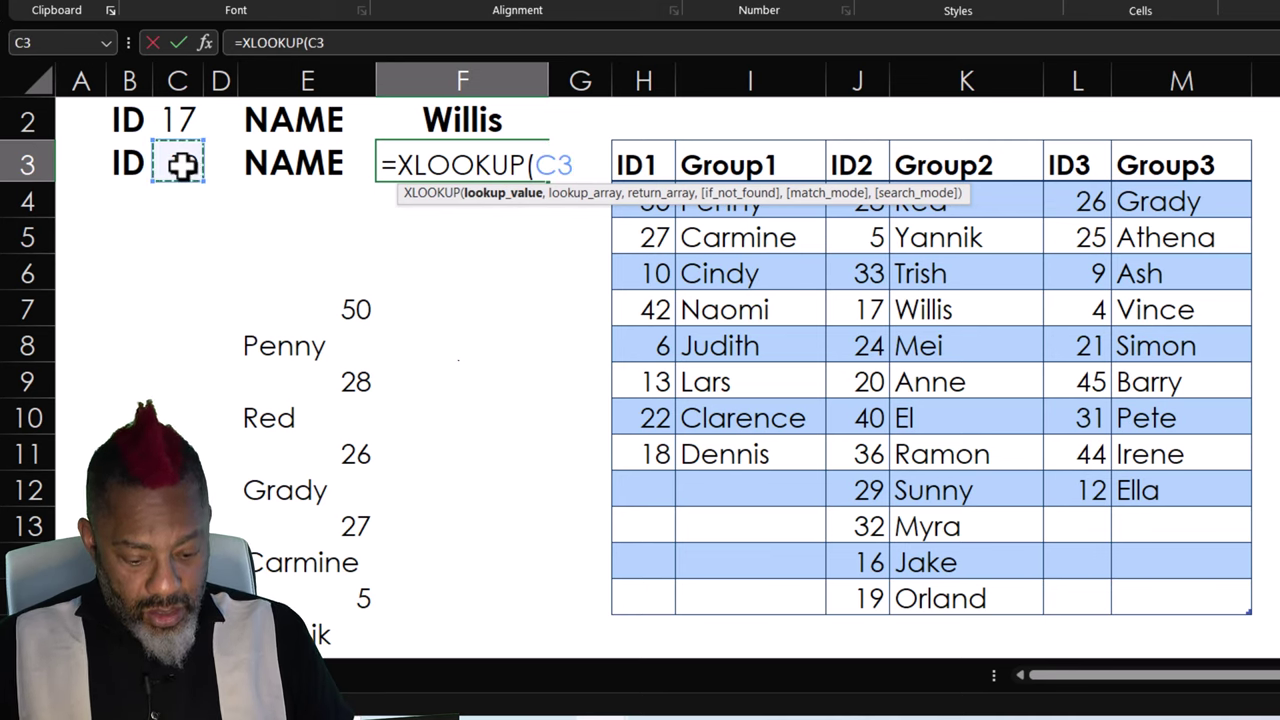
{"action": "type", "text": ","}
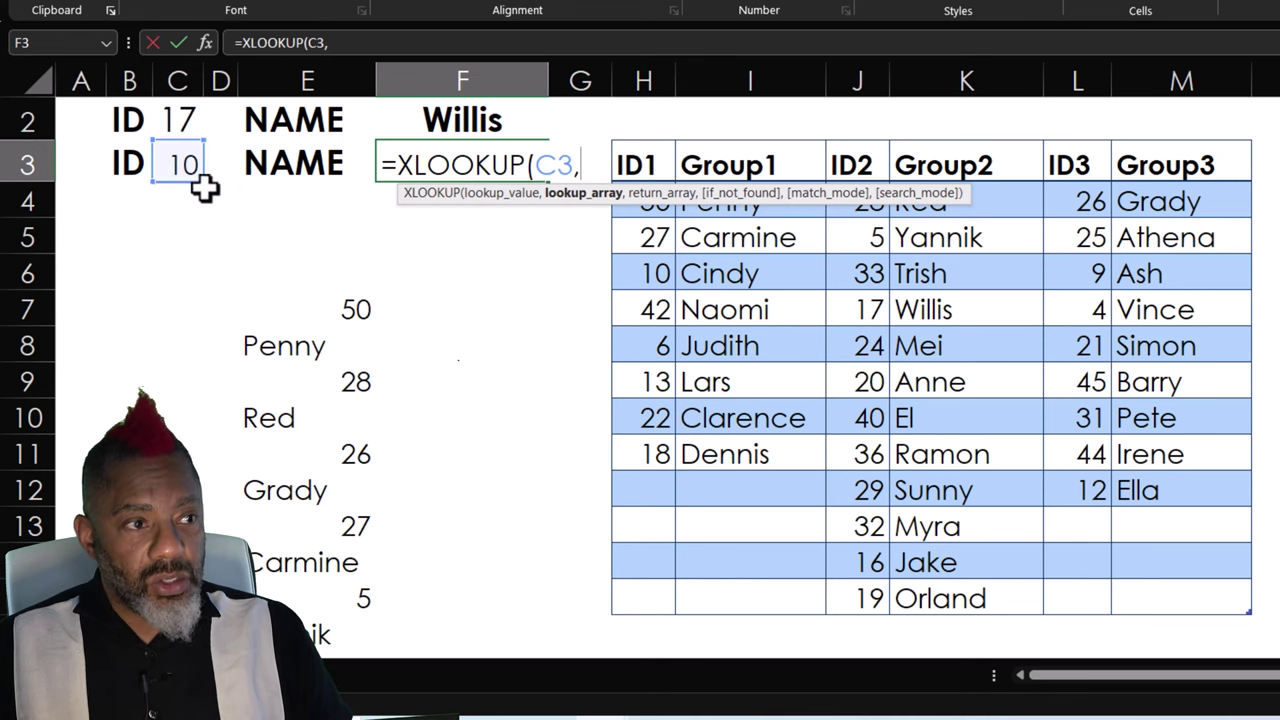
{"action": "left_click", "coordinate": [285, 309]}
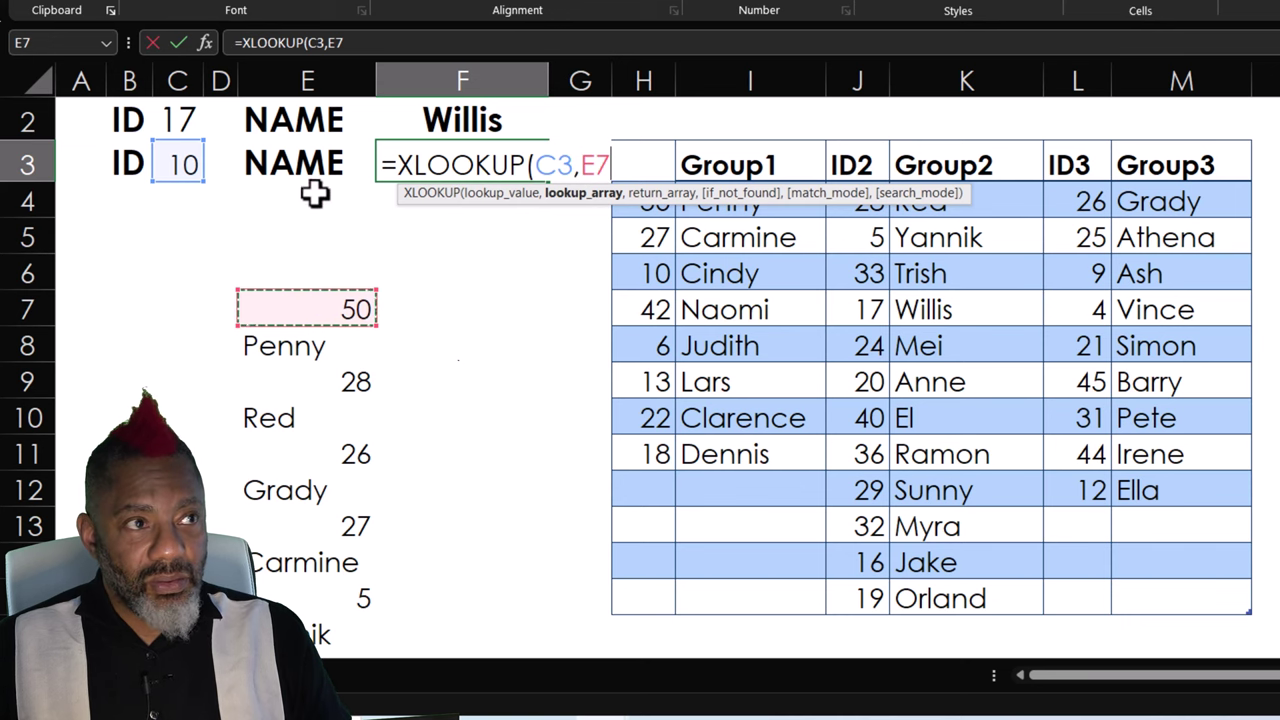
{"action": "left_click", "coordinate": [360, 43]}
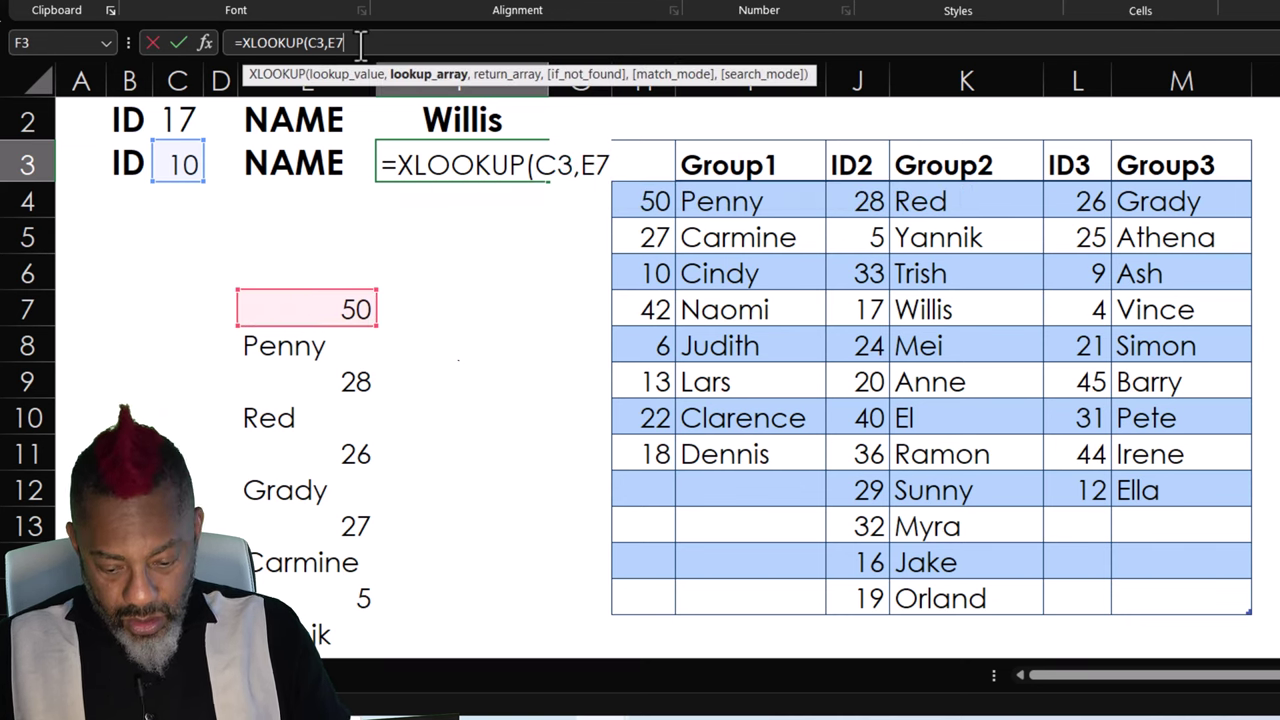
{"action": "type", "text": "#"}
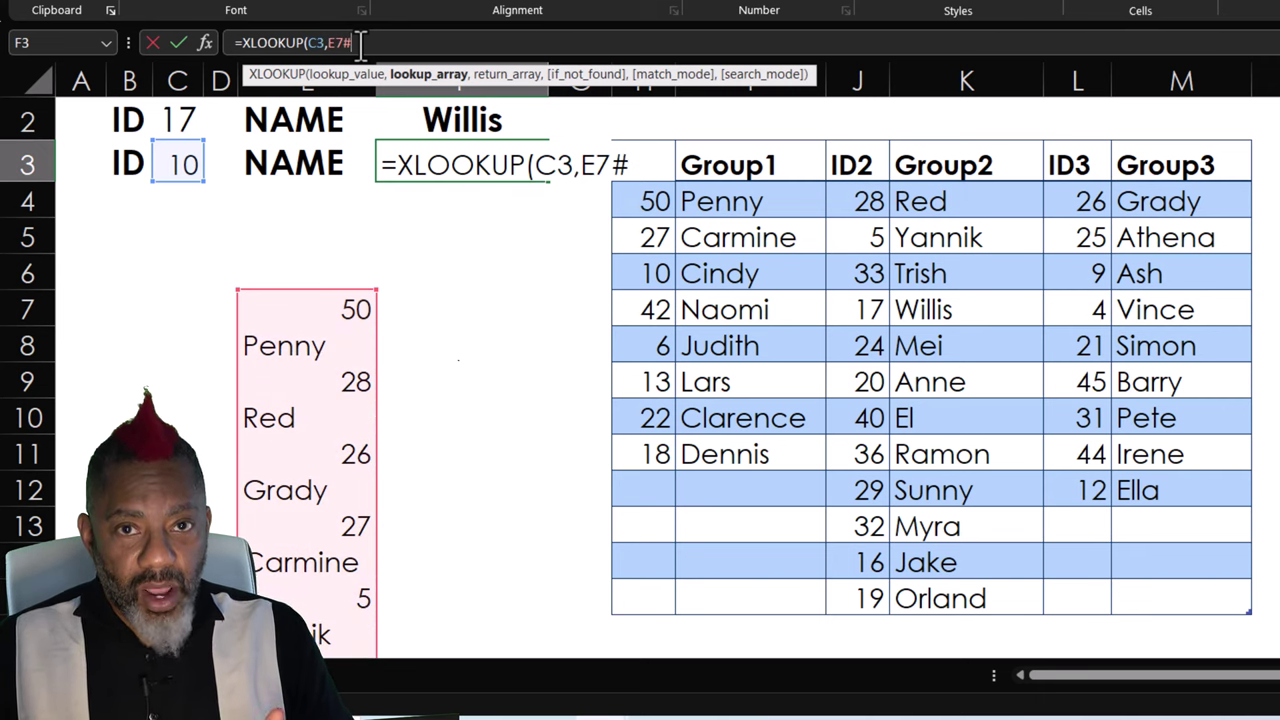
{"action": "type", "text": ","}
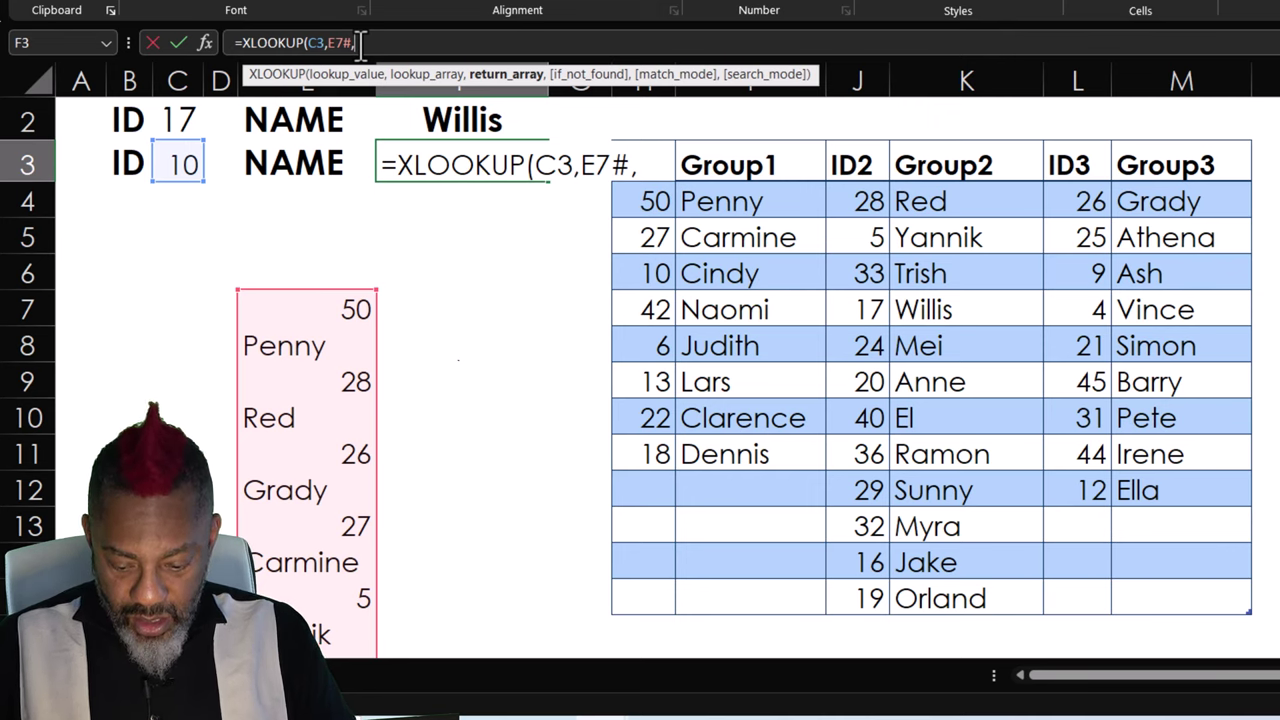
{"action": "type", "text": "e7"}
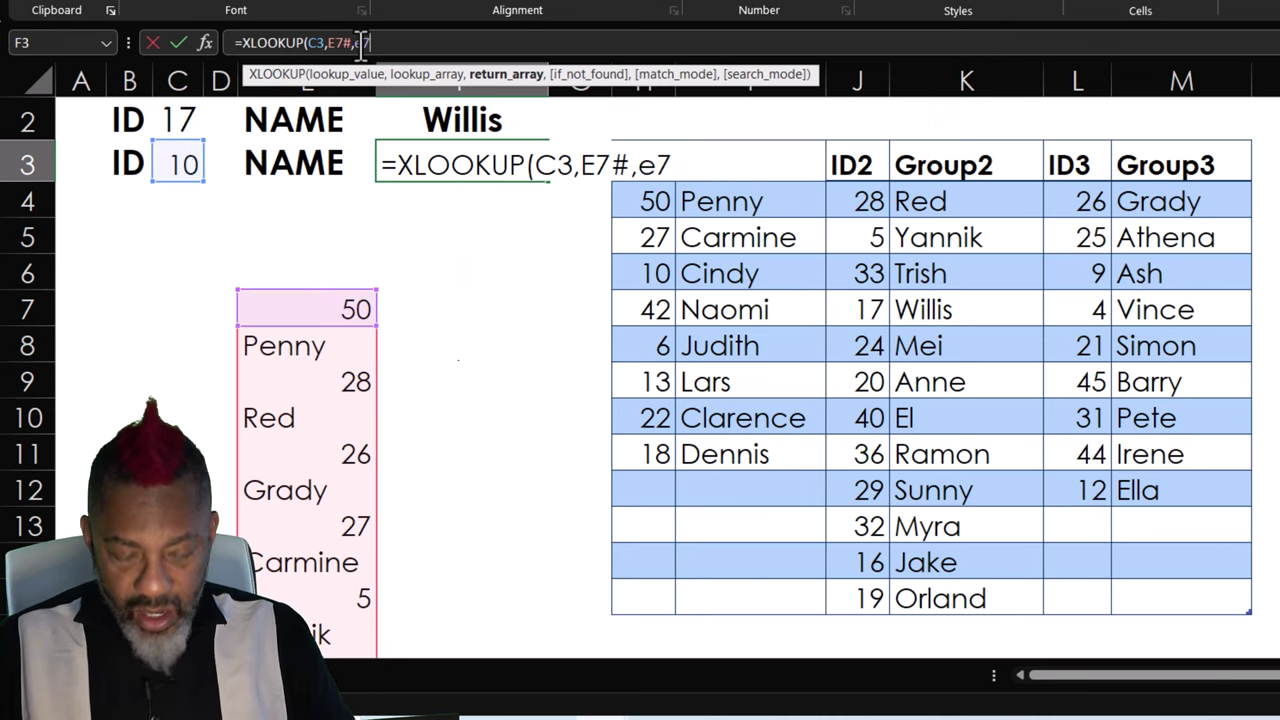
{"action": "type", "text": "#"}
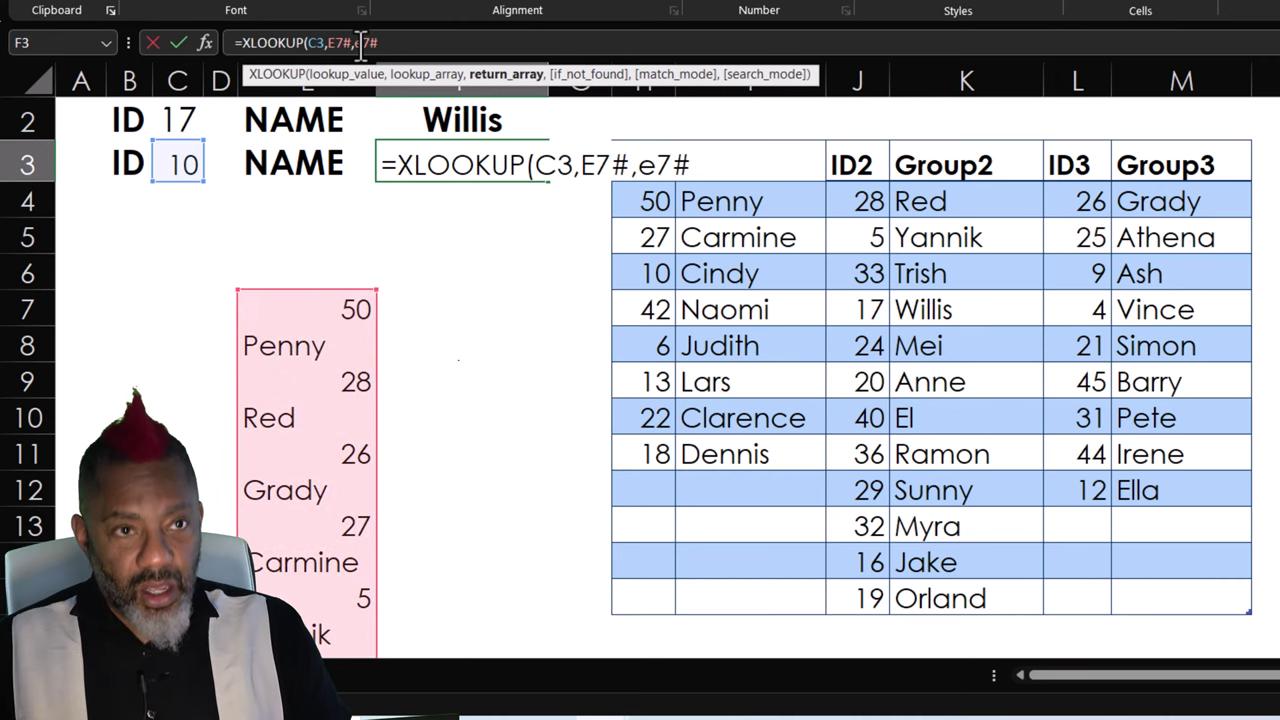
{"action": "type", "text": ")"}
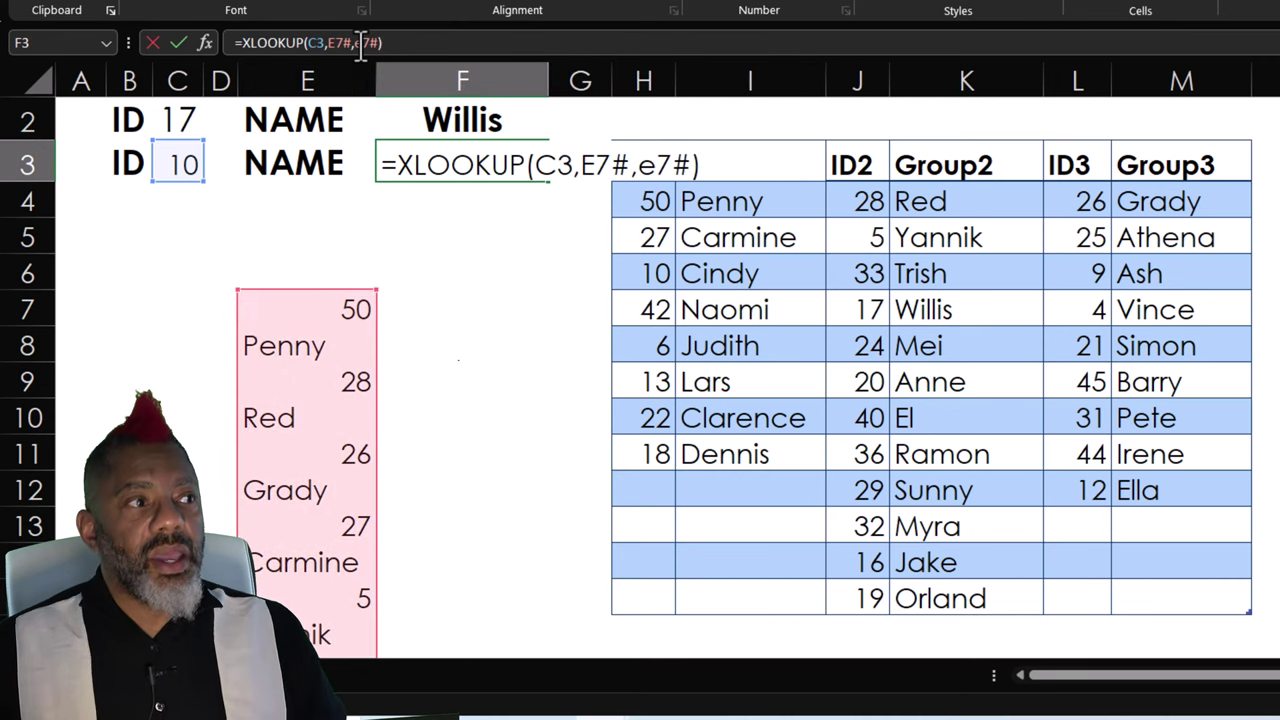
{"action": "key", "text": "Return"}
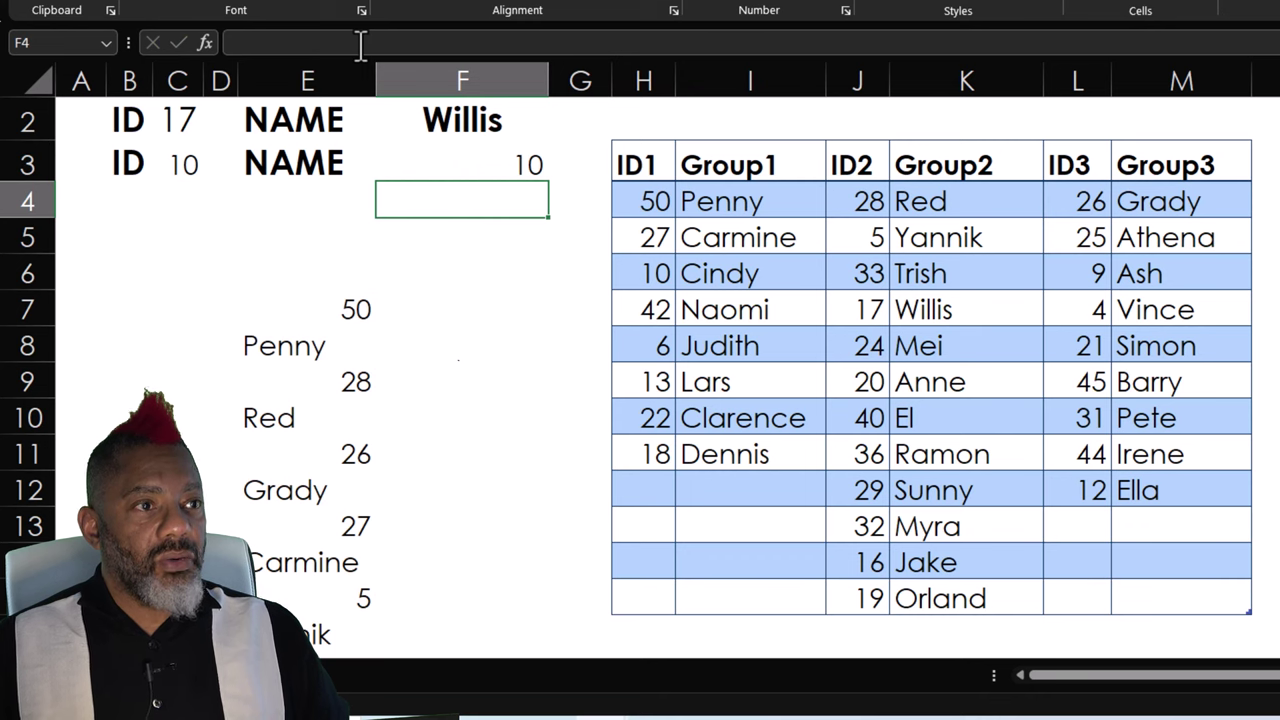
Test the lookup with ID 27 in C3, which returns 27 instead of a name
{"action": "key", "text": "Up"}
{"action": "left_click", "coordinate": [190, 168]}
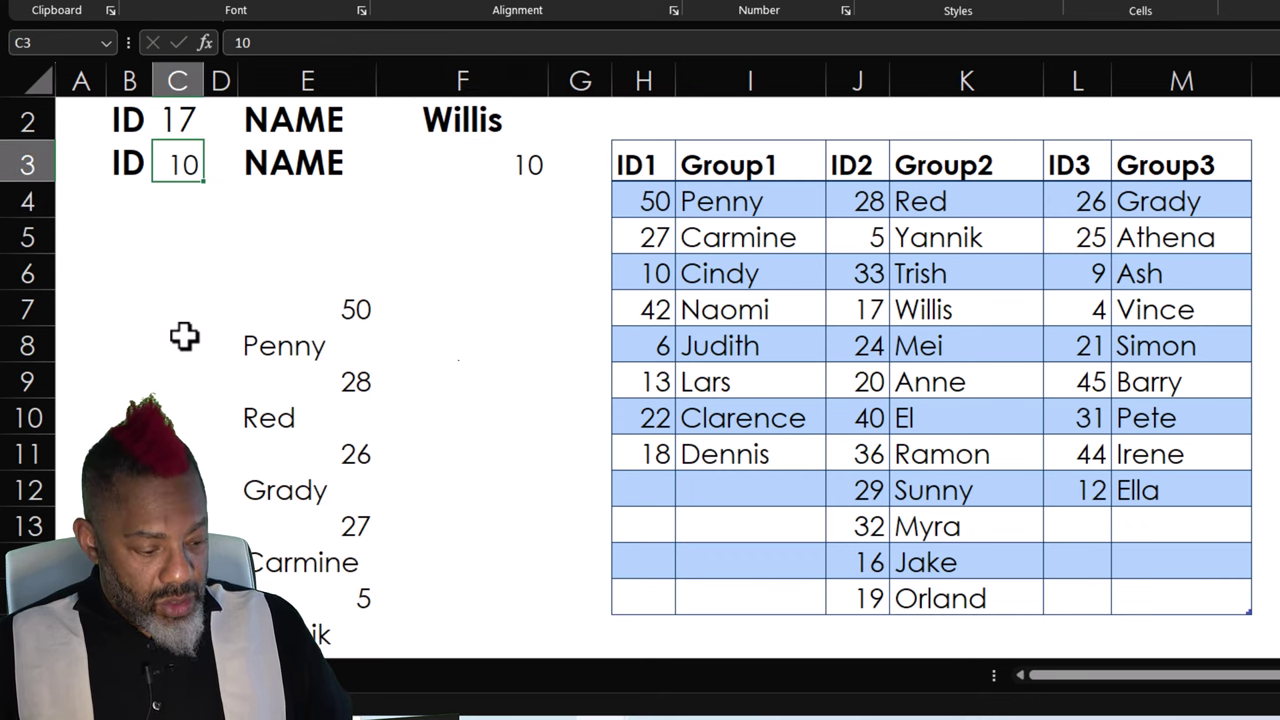
{"action": "type", "text": "27"}
{"action": "key", "text": "Return"}
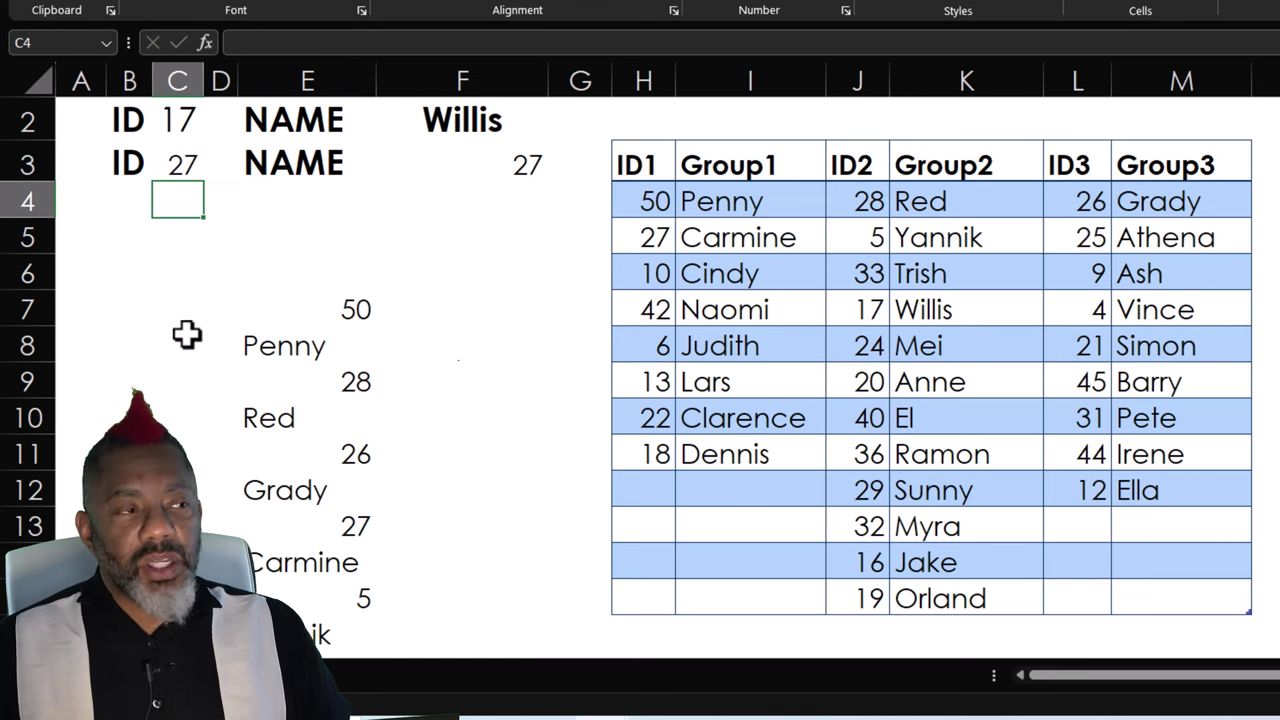
{"action": "left_click", "coordinate": [455, 163]}
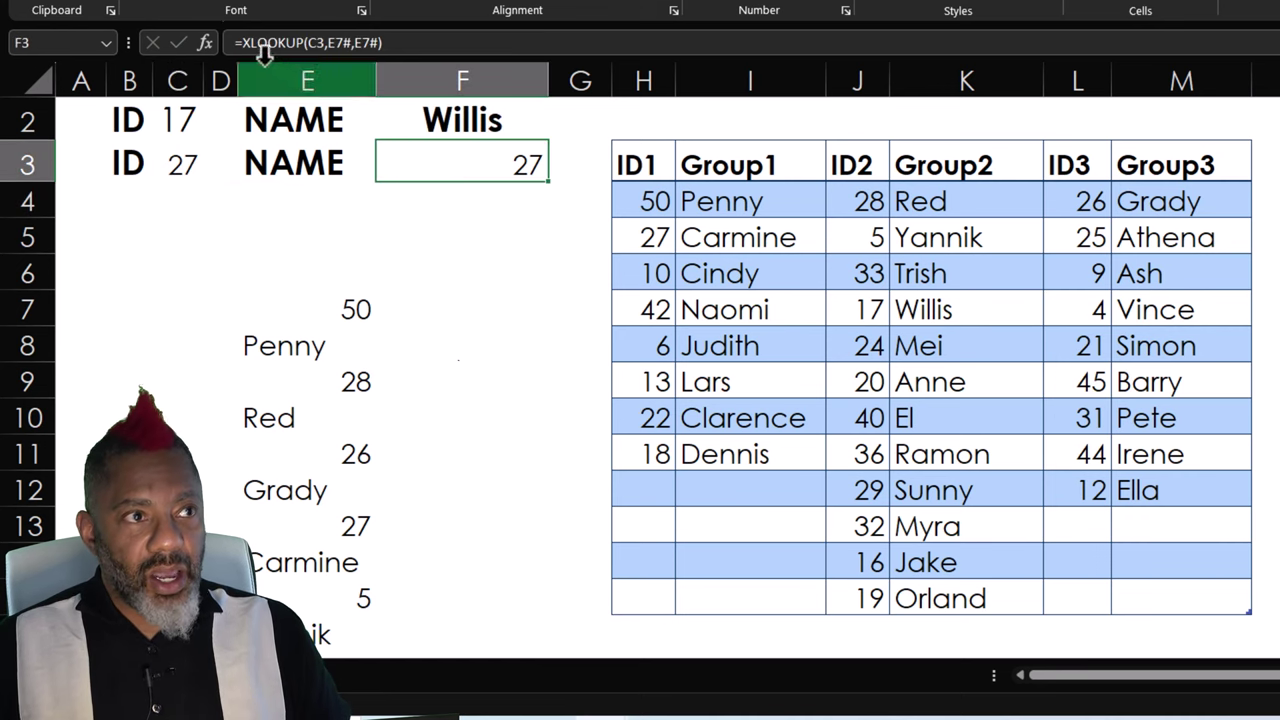
Wrap F3's lookup as =OFFSET(XLOOKUP(C3,E7#,E7#),1,0)
{"action": "left_click", "coordinate": [240, 45]}
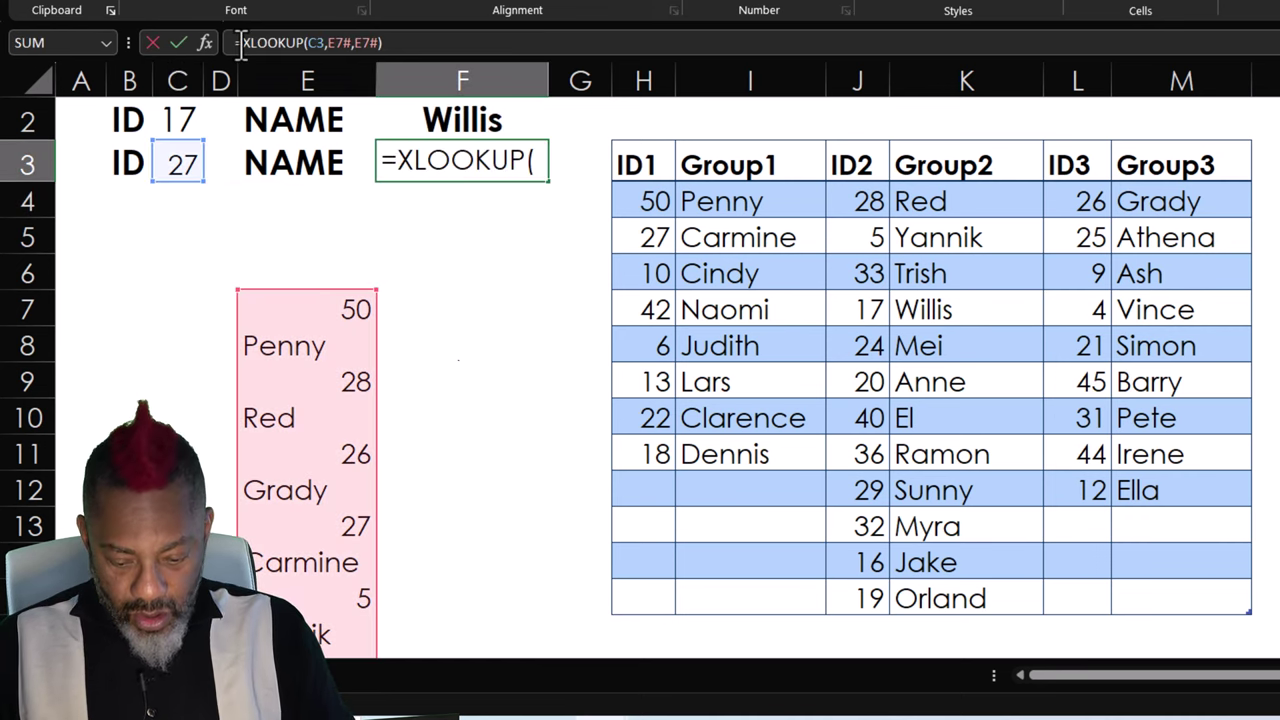
{"action": "type", "text": "offset"}
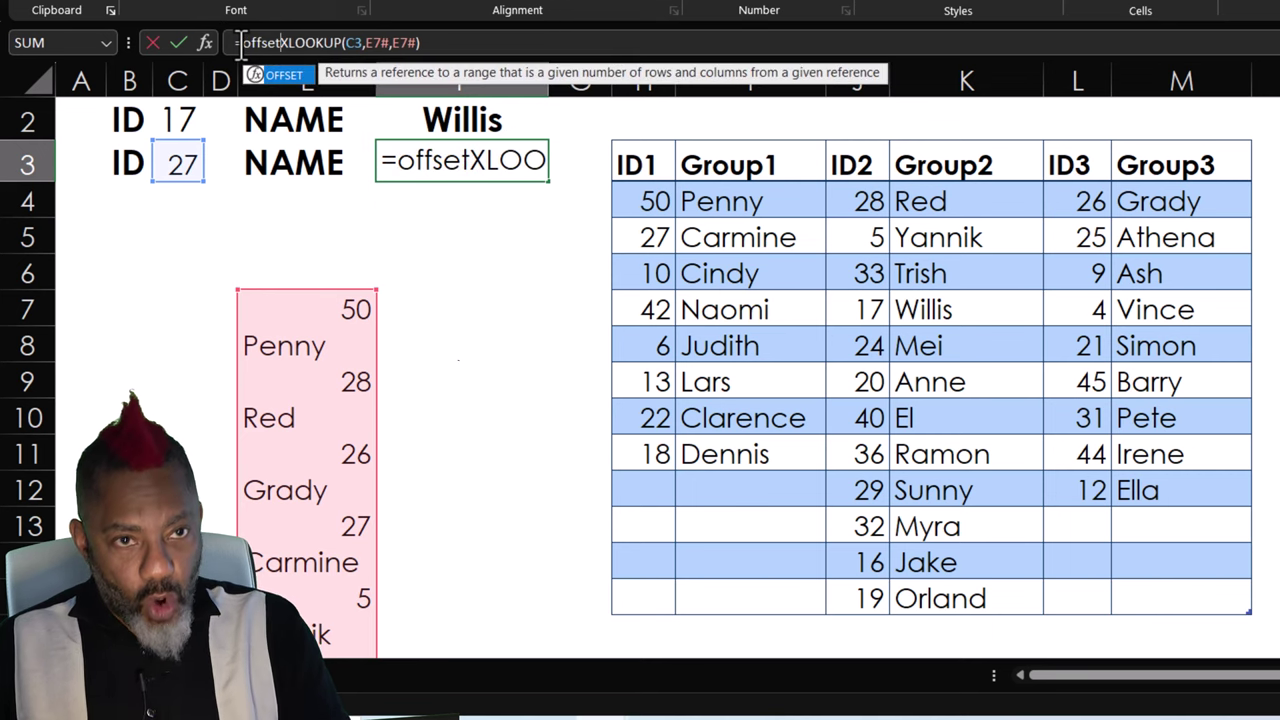
{"action": "type", "text": "("}
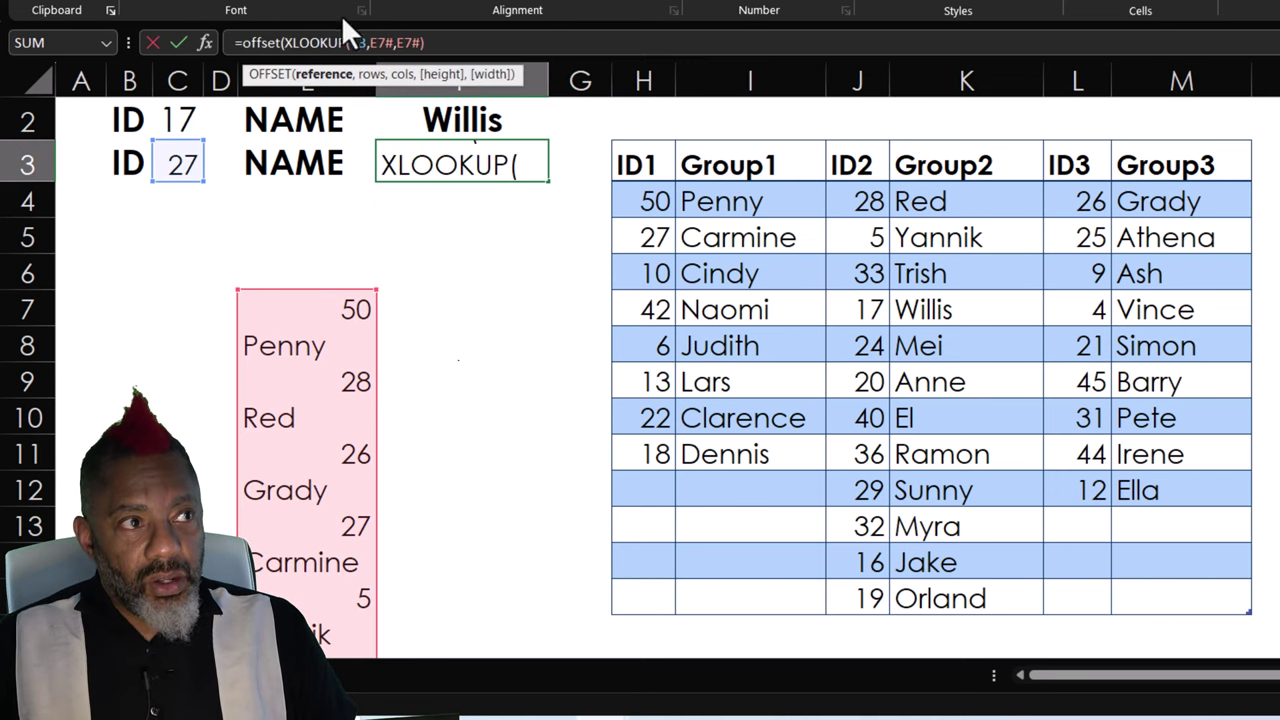
{"action": "left_click", "coordinate": [440, 42]}
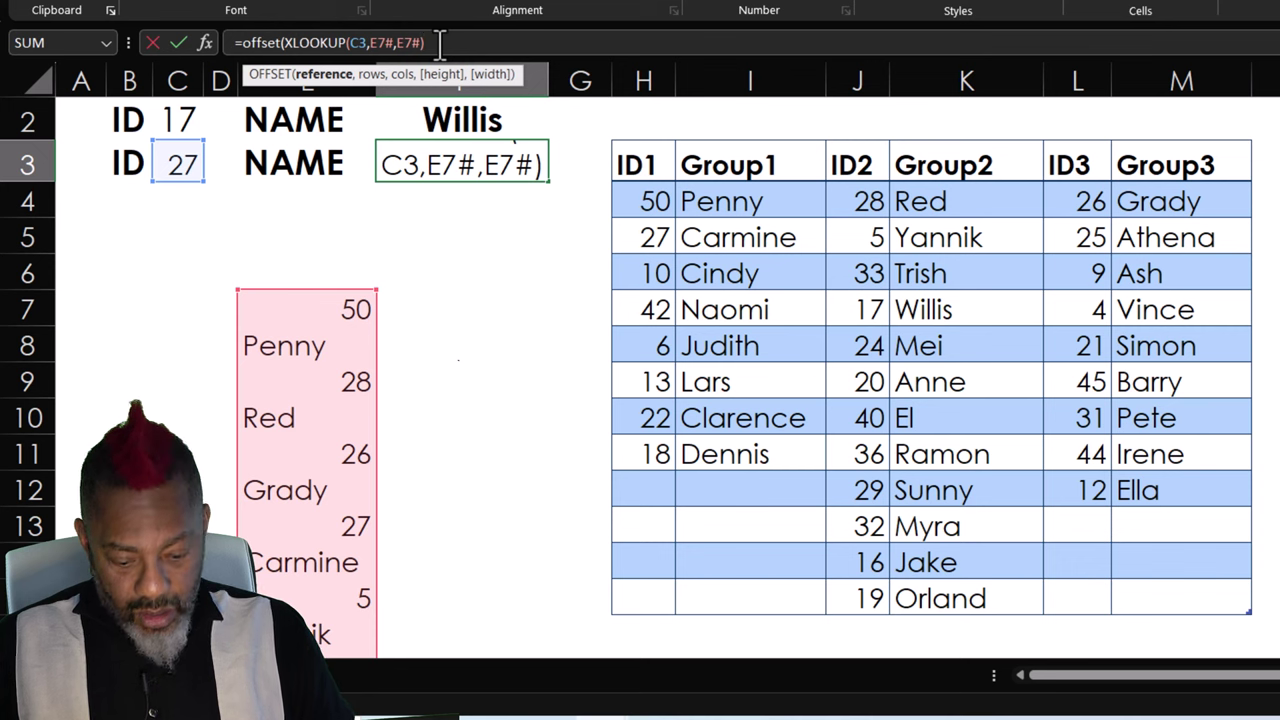
{"action": "type", "text": ","}
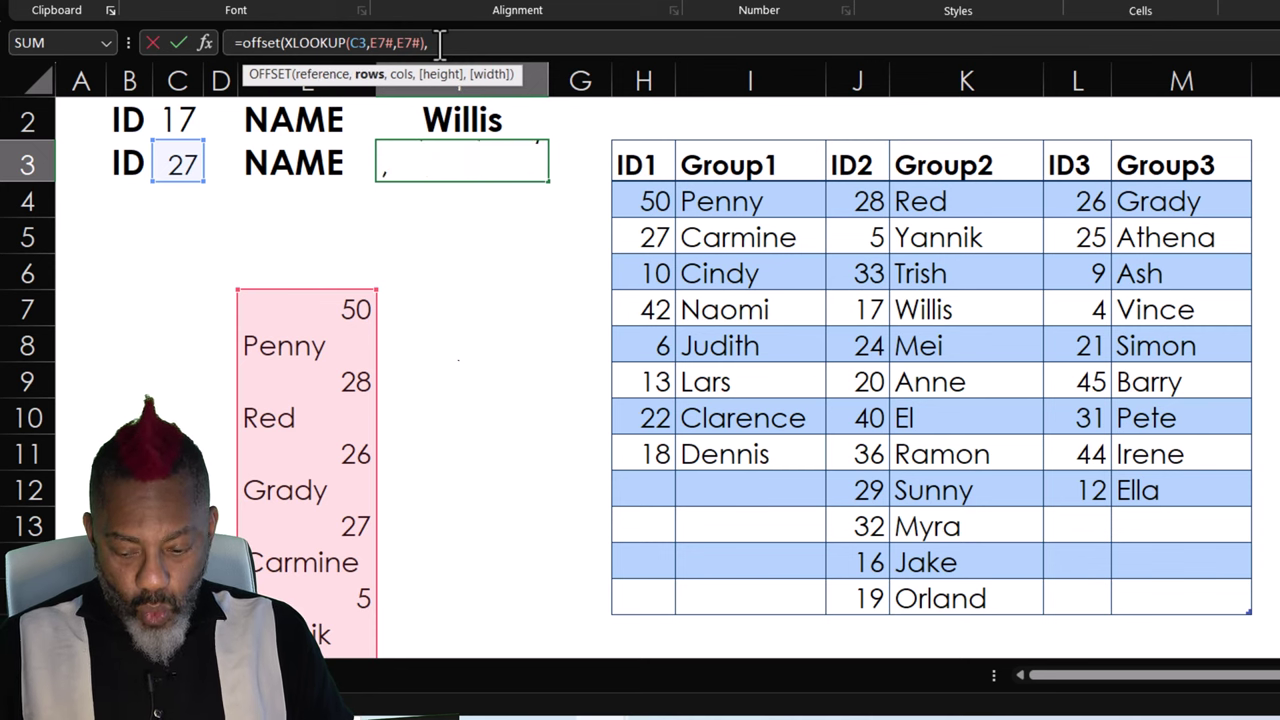
{"action": "type", "text": "1,"}
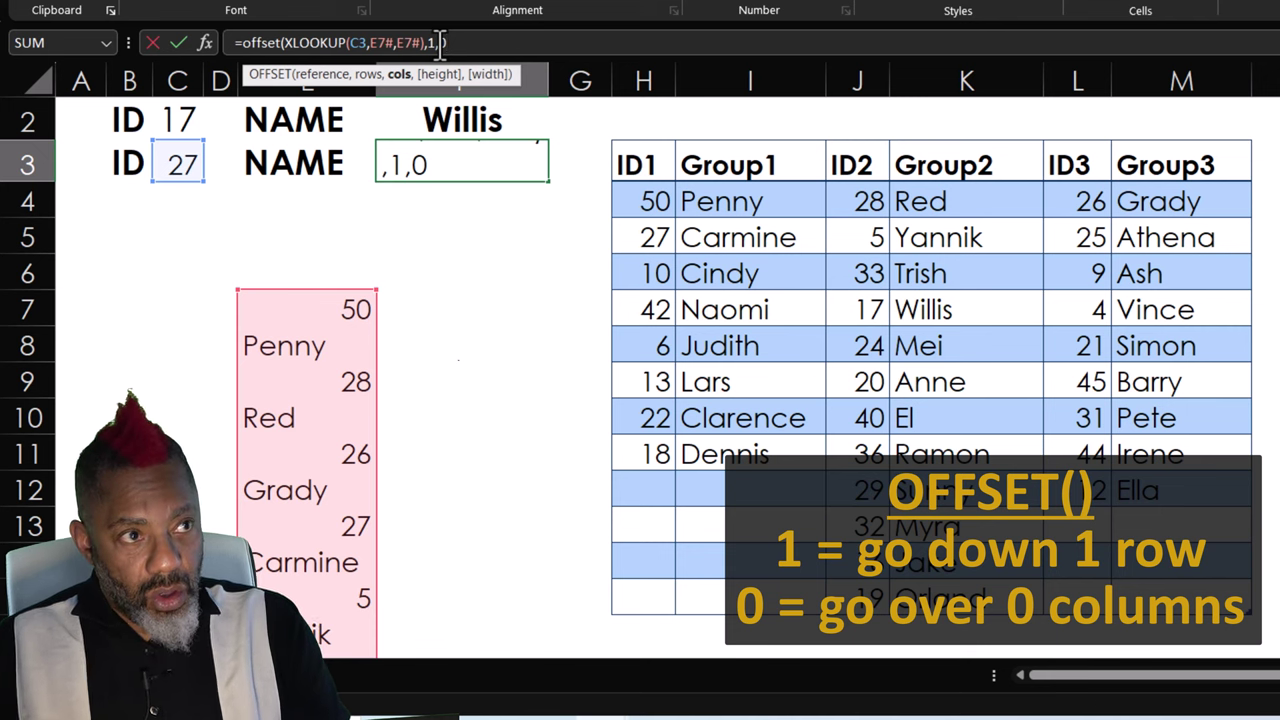
{"action": "type", "text": "0)"}
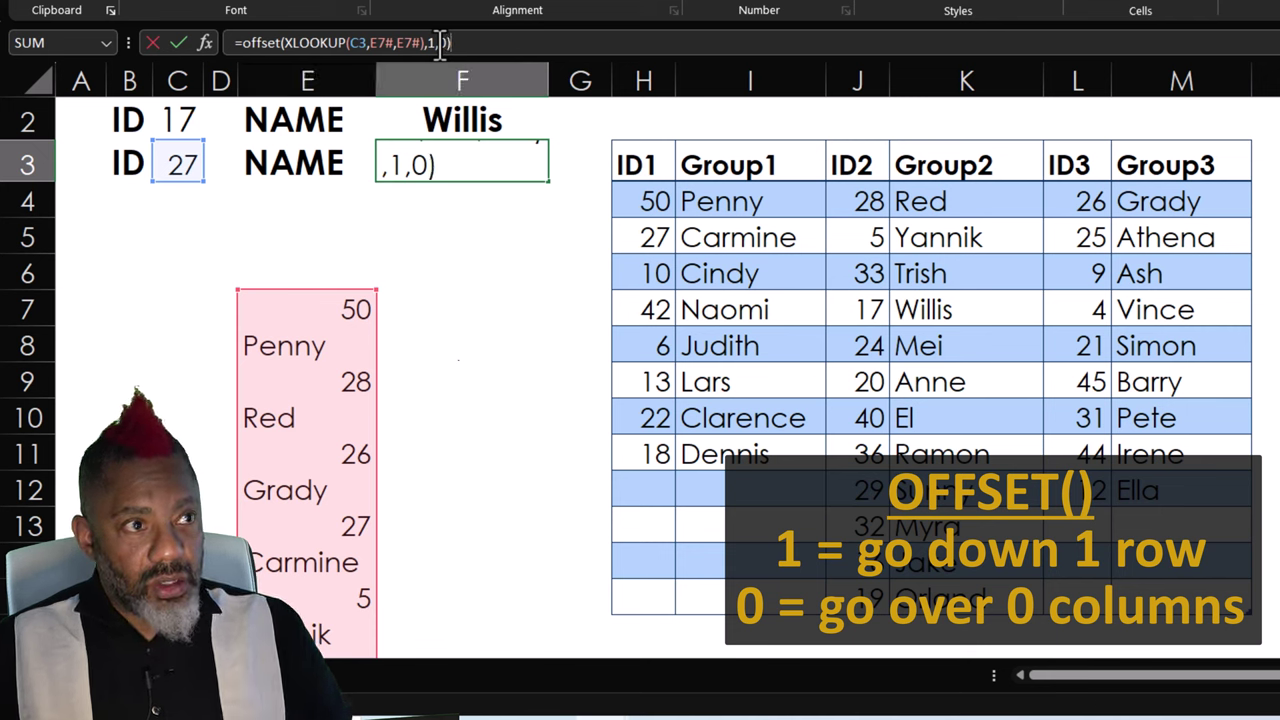
{"action": "key", "text": "Return"}
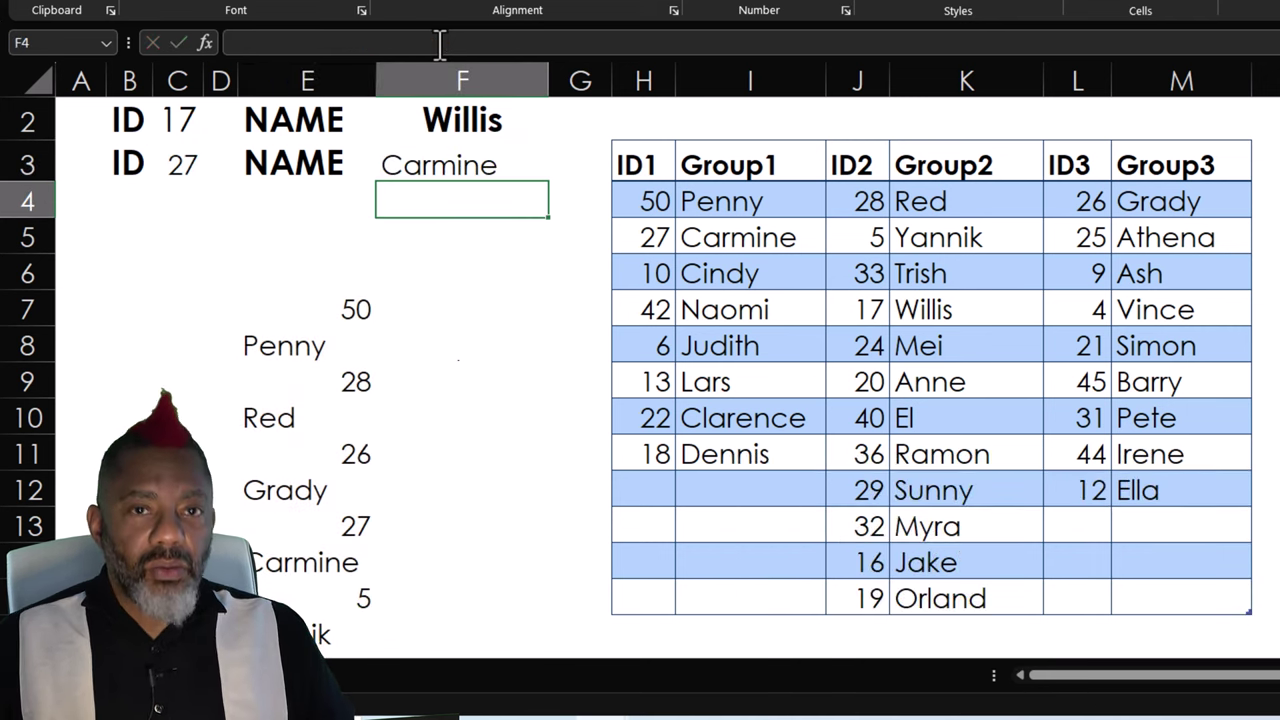
Test IDs 19 and 31 in C3, with 31 returning Pete
{"action": "left_click", "coordinate": [182, 165]}
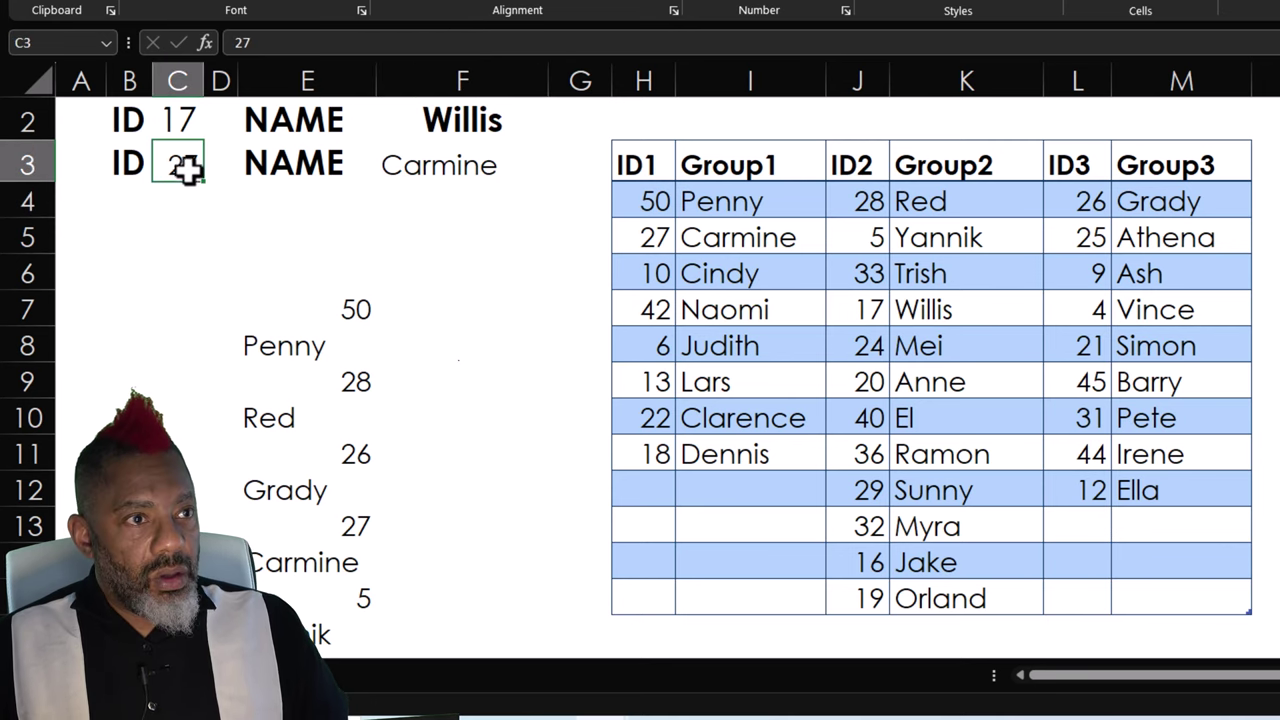
{"action": "type", "text": "19"}
{"action": "key", "text": "Return"}
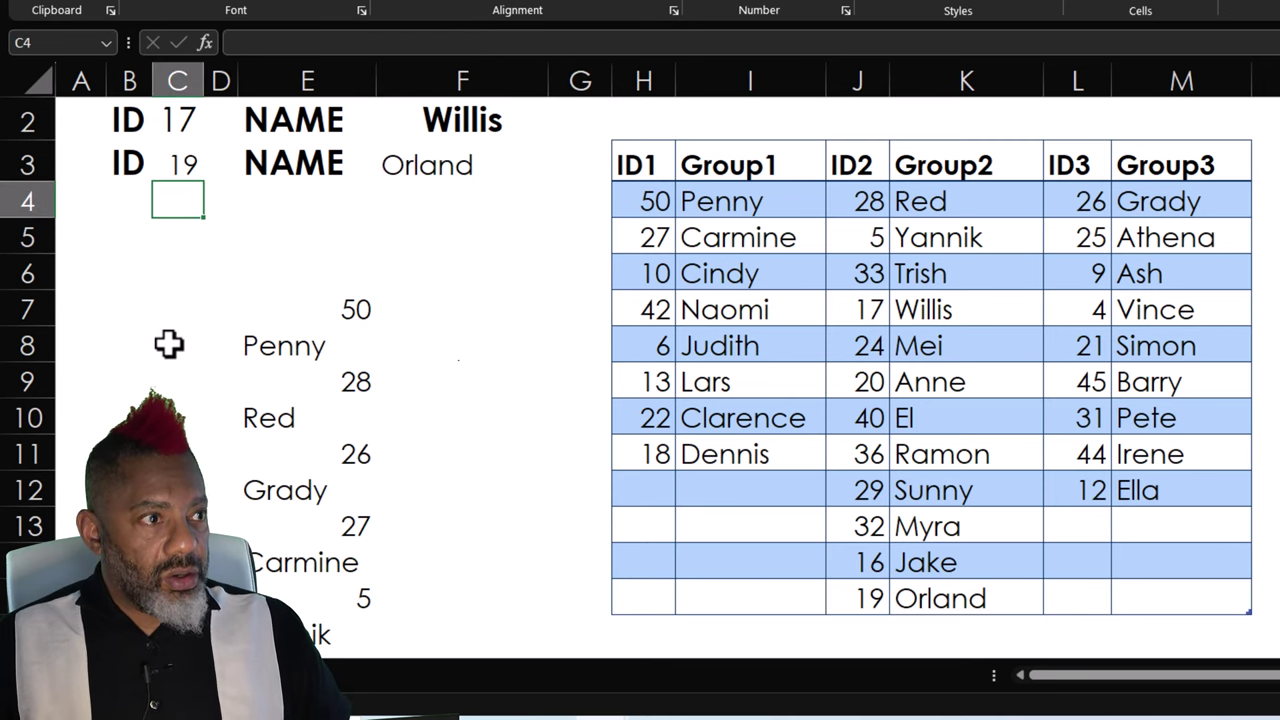
{"action": "key", "text": "Up"}
{"action": "type", "text": "31"}
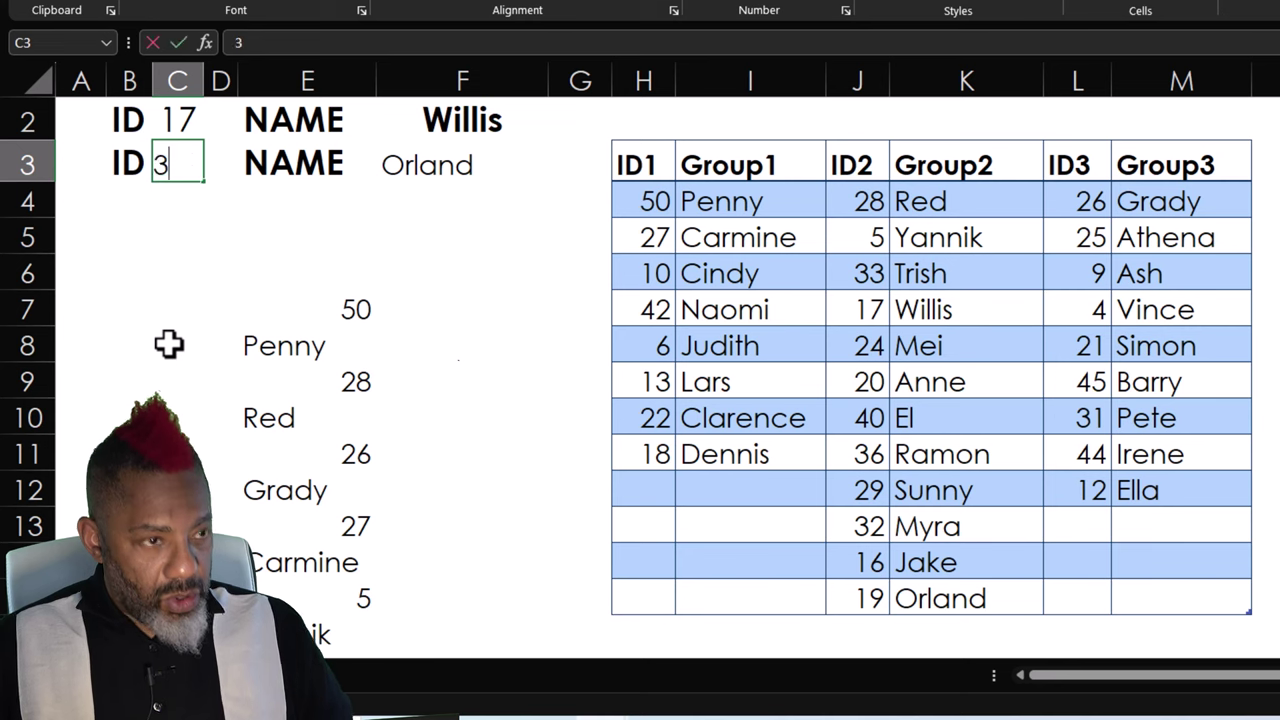
{"action": "key", "text": "Return"}
{"action": "key", "text": "Up"}
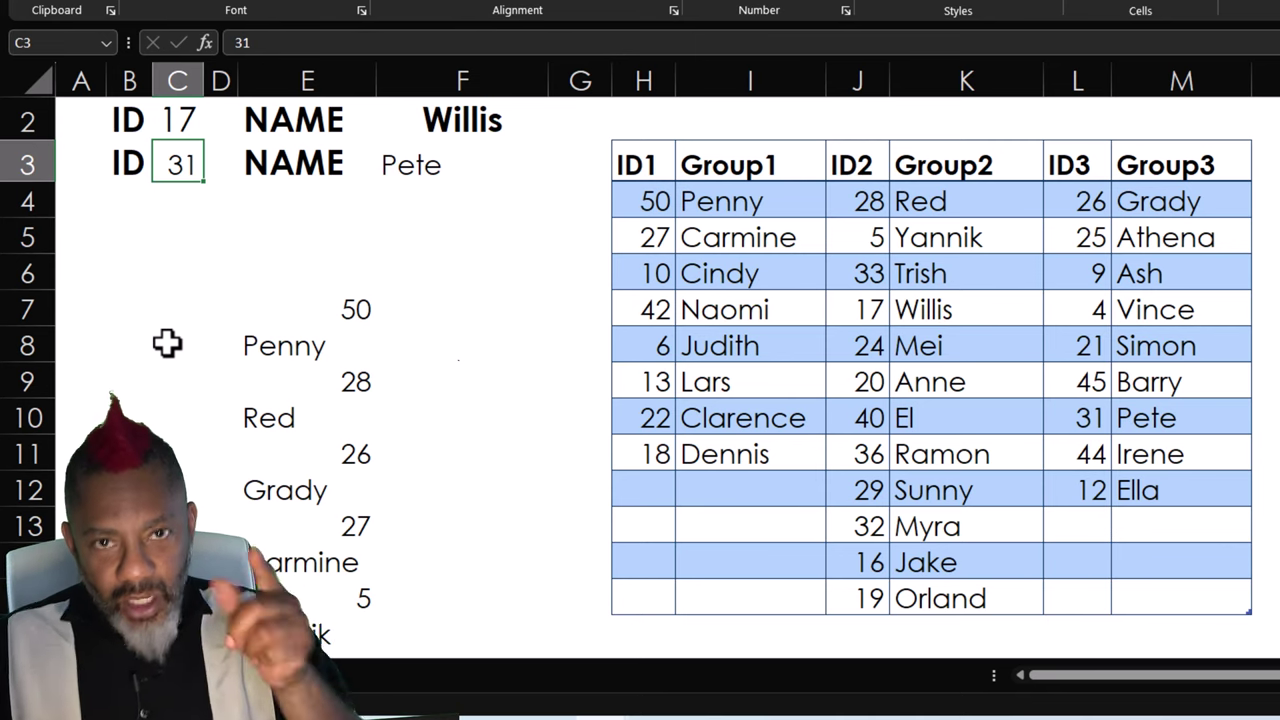
{"action": "left_click", "coordinate": [461, 167]}
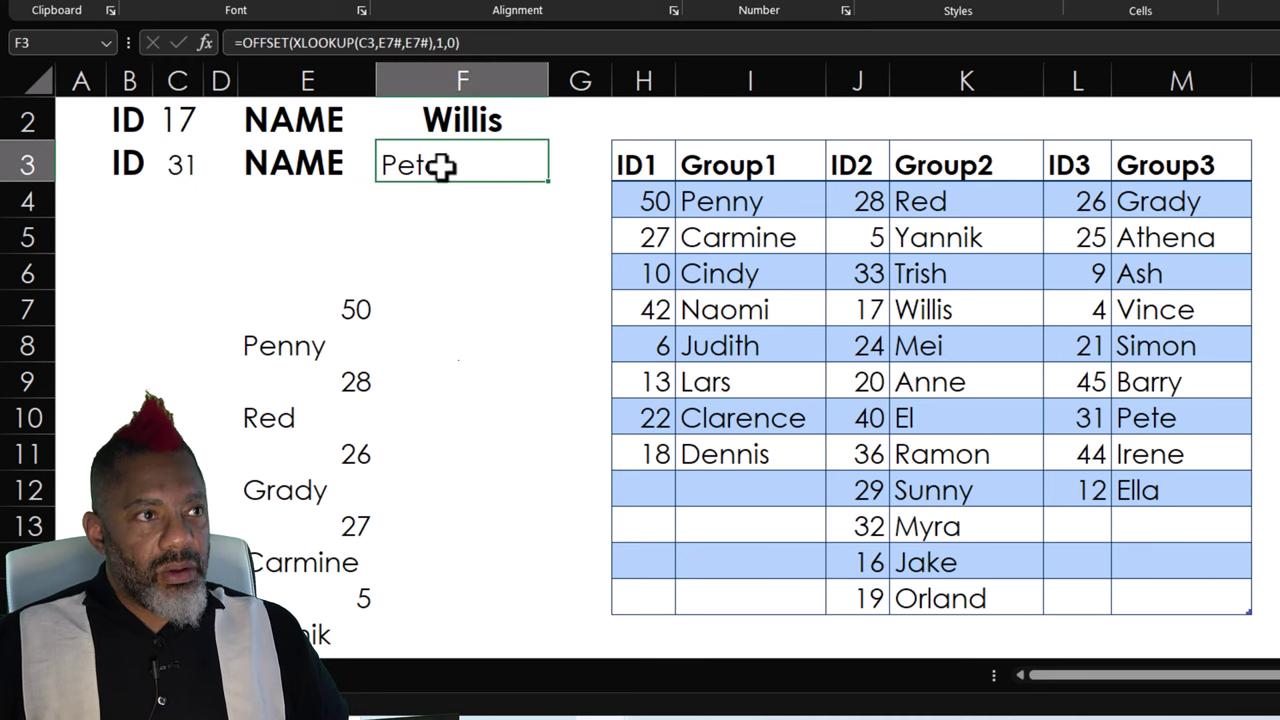
Wrap F3's formula in IFERROR with a sad-face emoji as the fallback result
{"action": "left_click", "coordinate": [242, 43]}
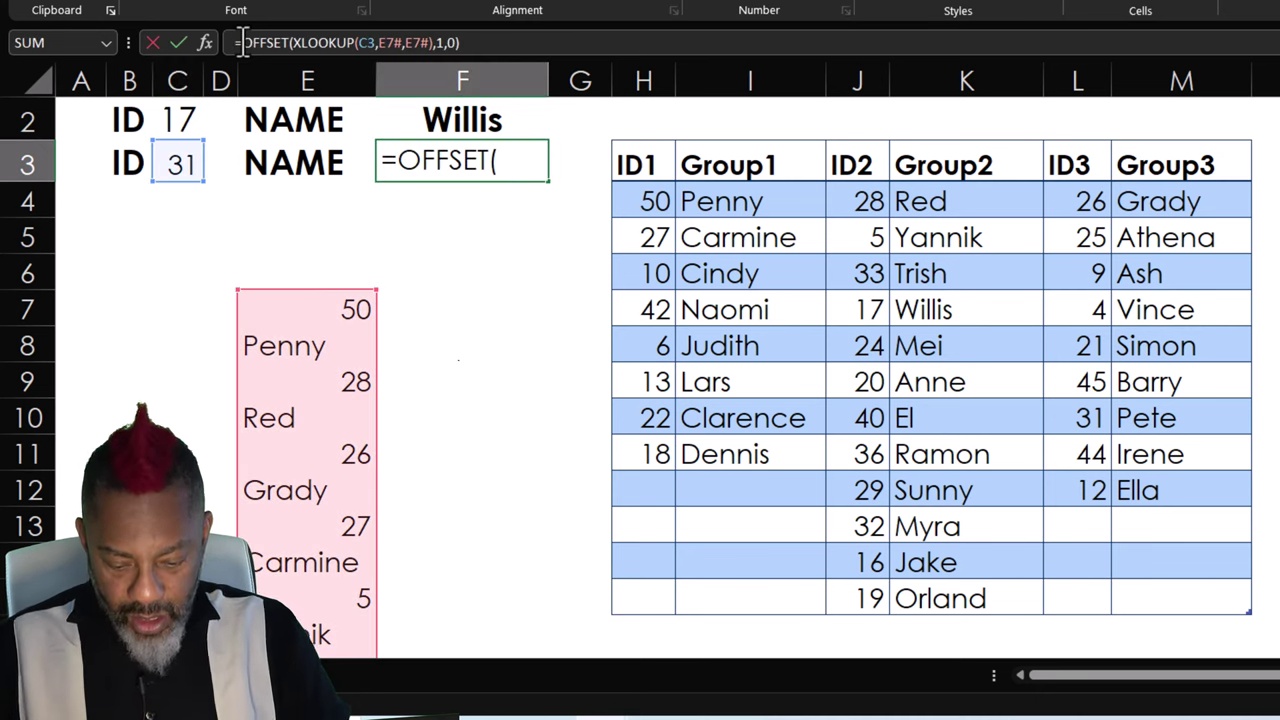
{"action": "type", "text": "iferro"}
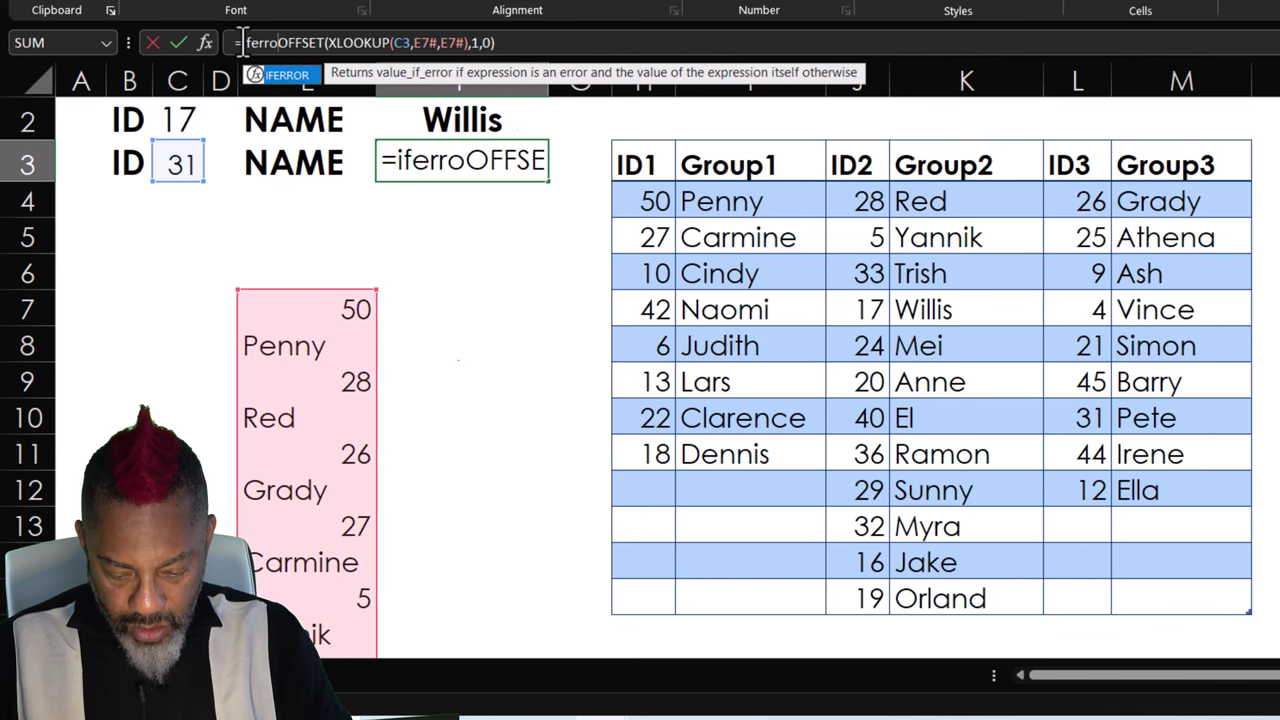
{"action": "type", "text": "r("}
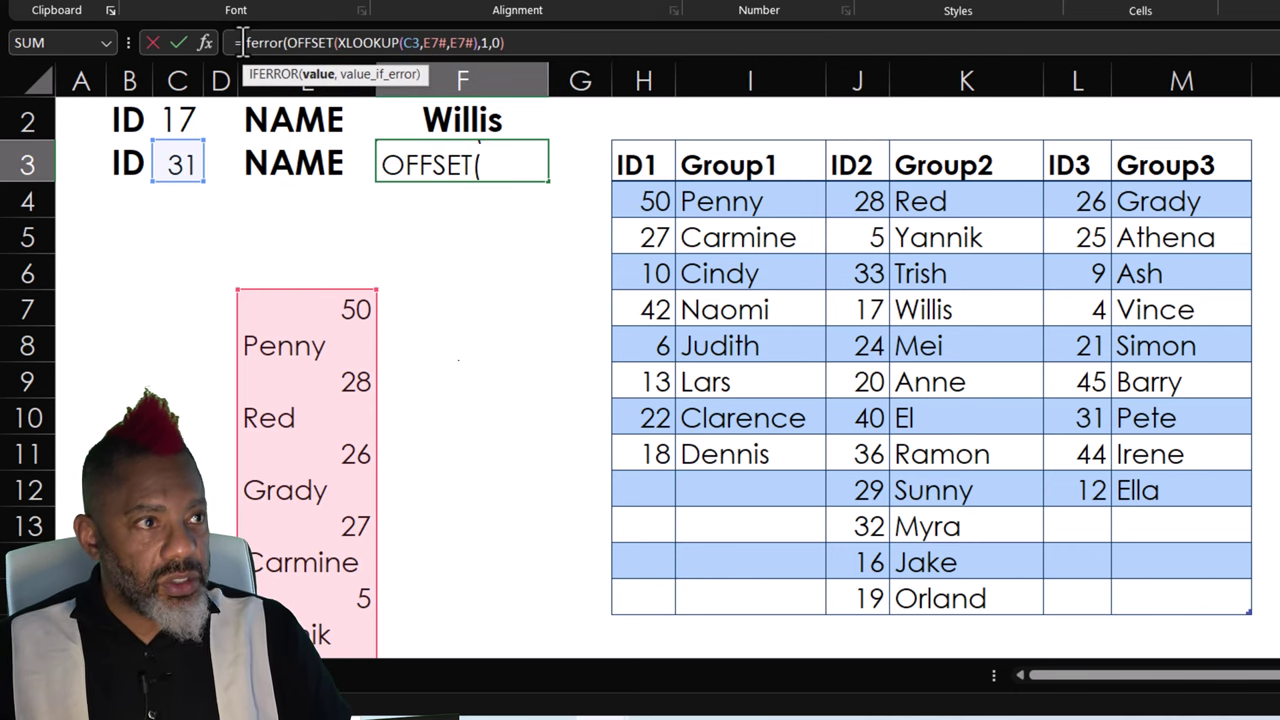
{"action": "left_click", "coordinate": [512, 44]}
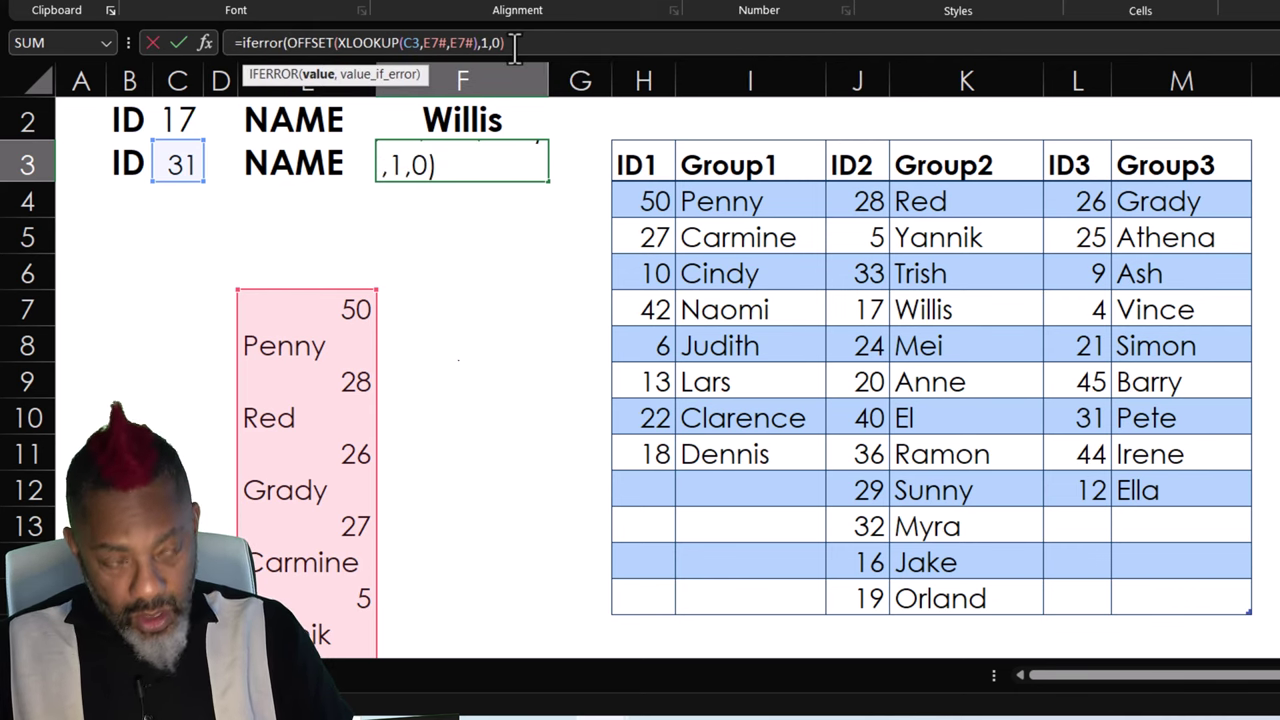
{"action": "type", "text": ","}
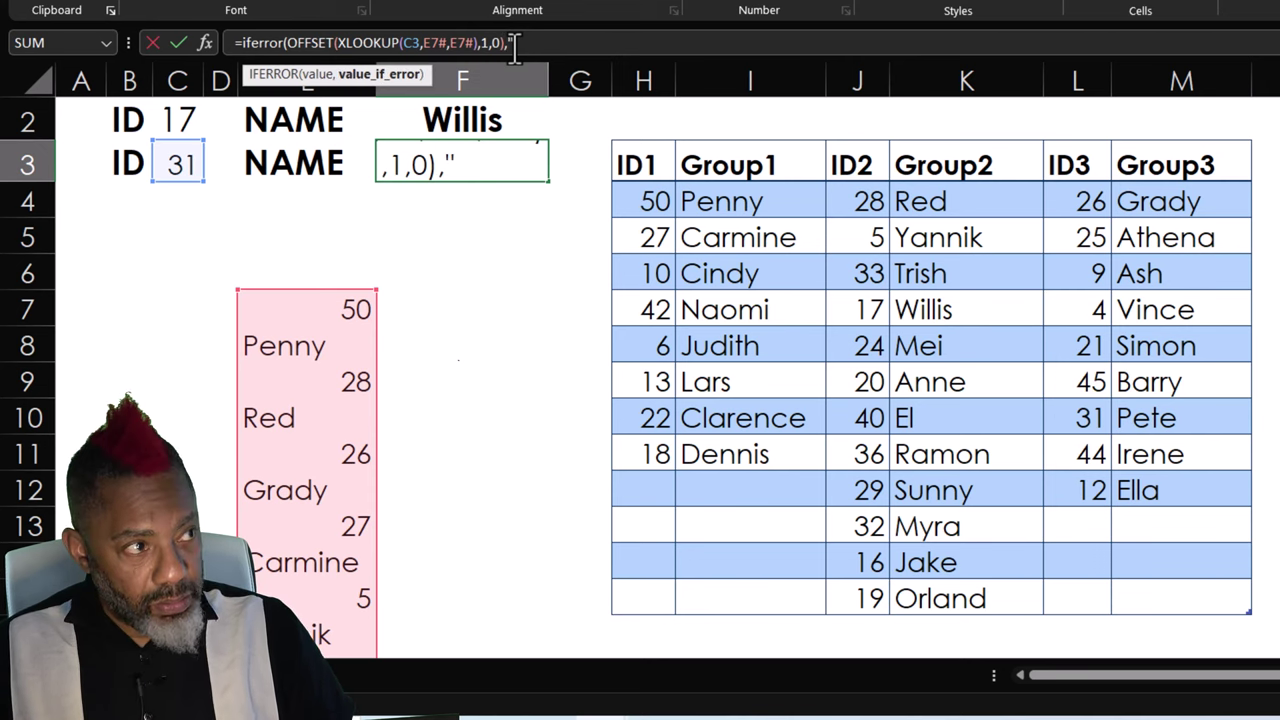
{"action": "type", "text": "\""}
{"action": "key", "text": "super+period"}
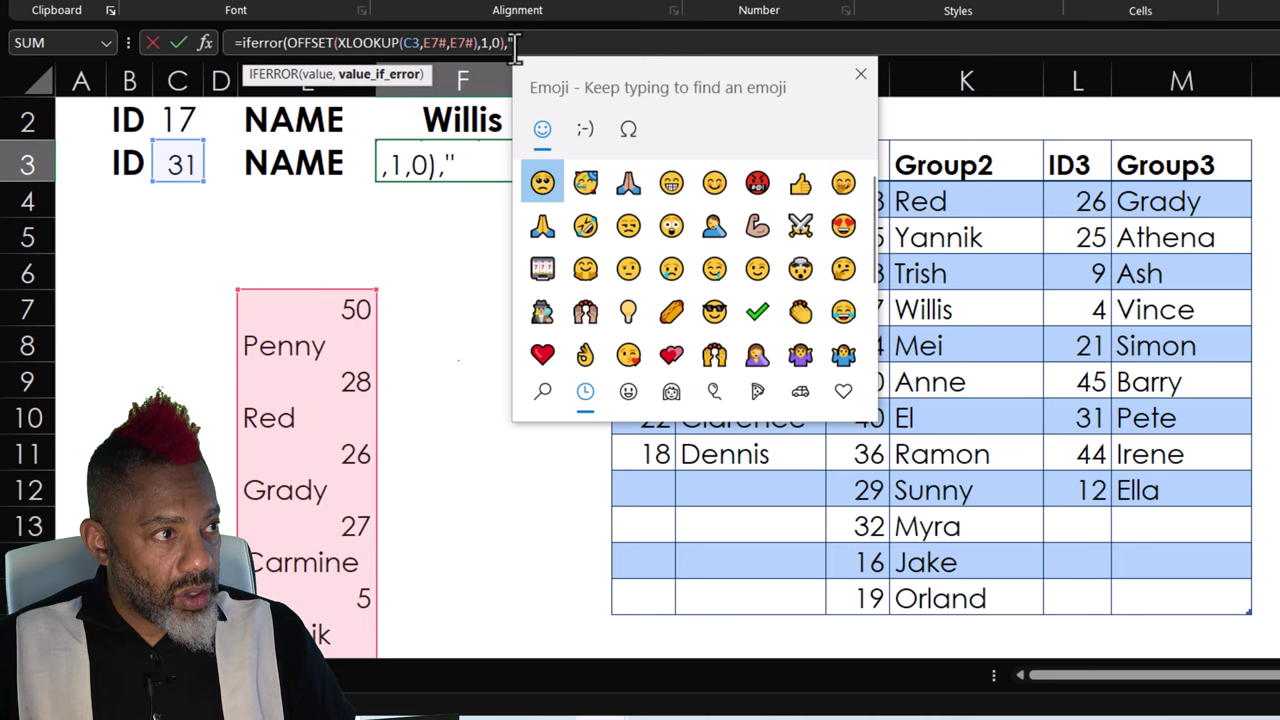
{"action": "left_click", "coordinate": [542, 184]}
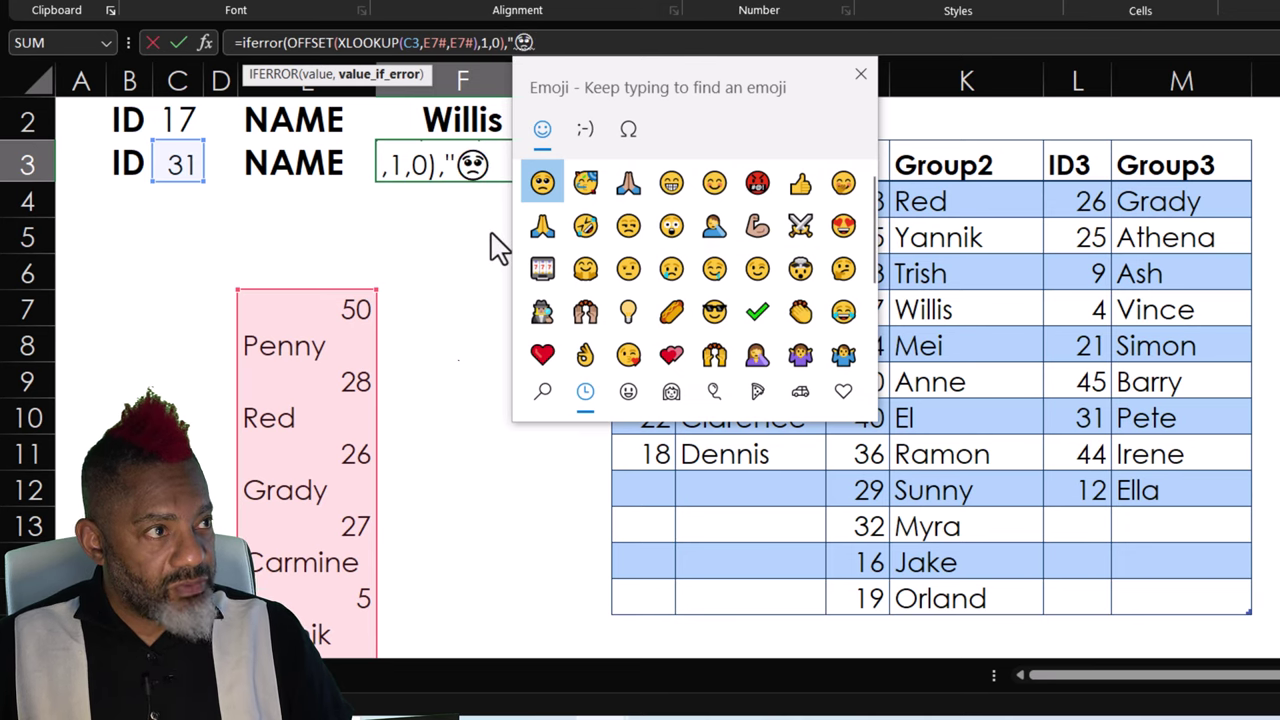
{"action": "type", "text": "\""}
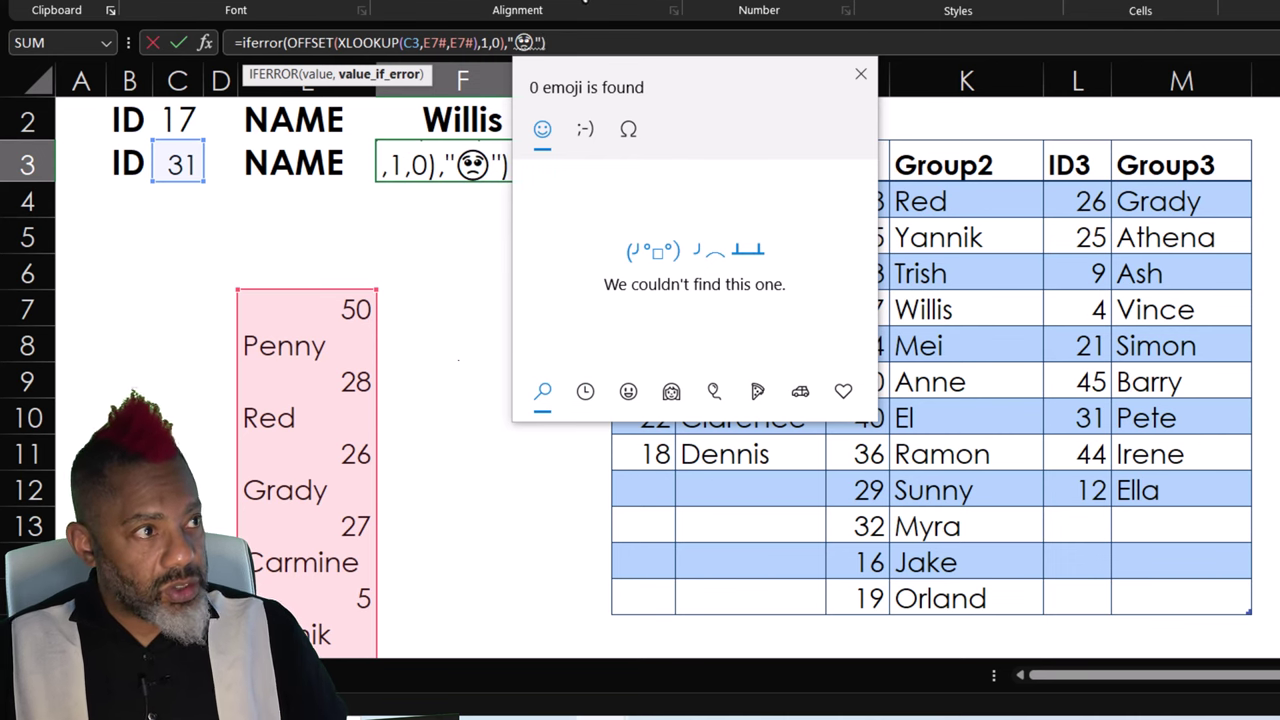
{"action": "key", "text": "Escape"}
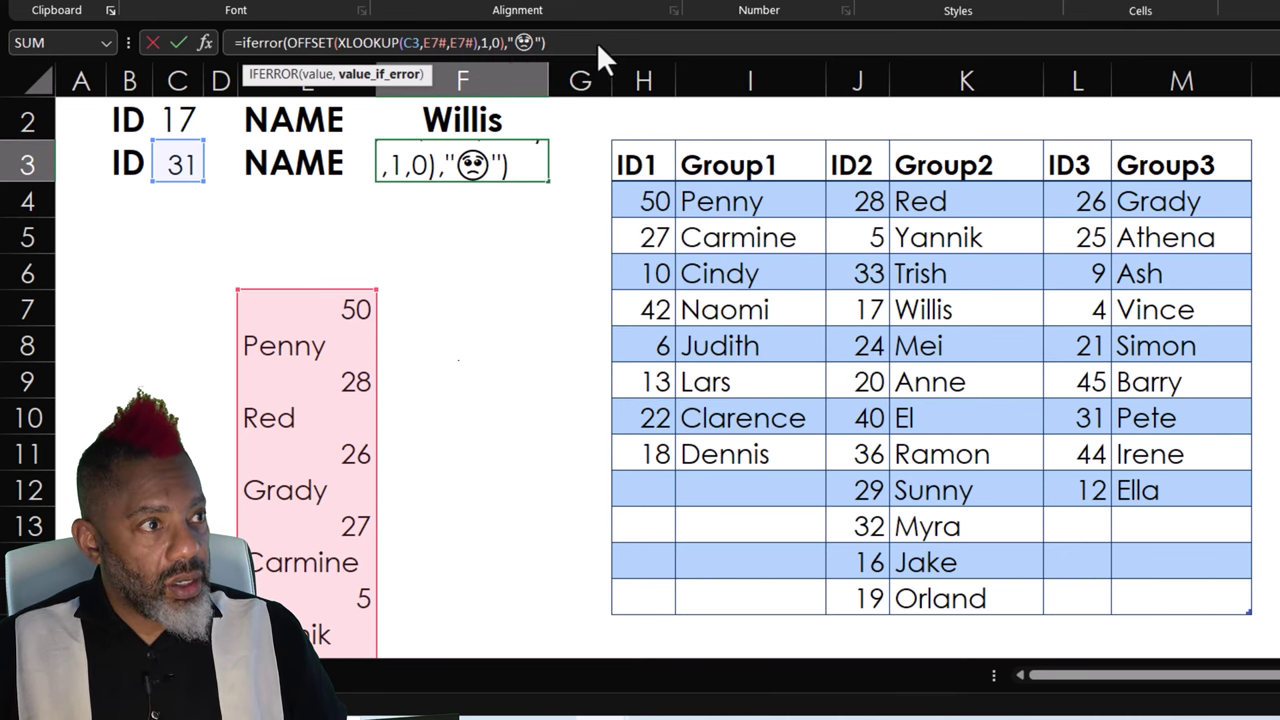
{"action": "key", "text": "Return"}
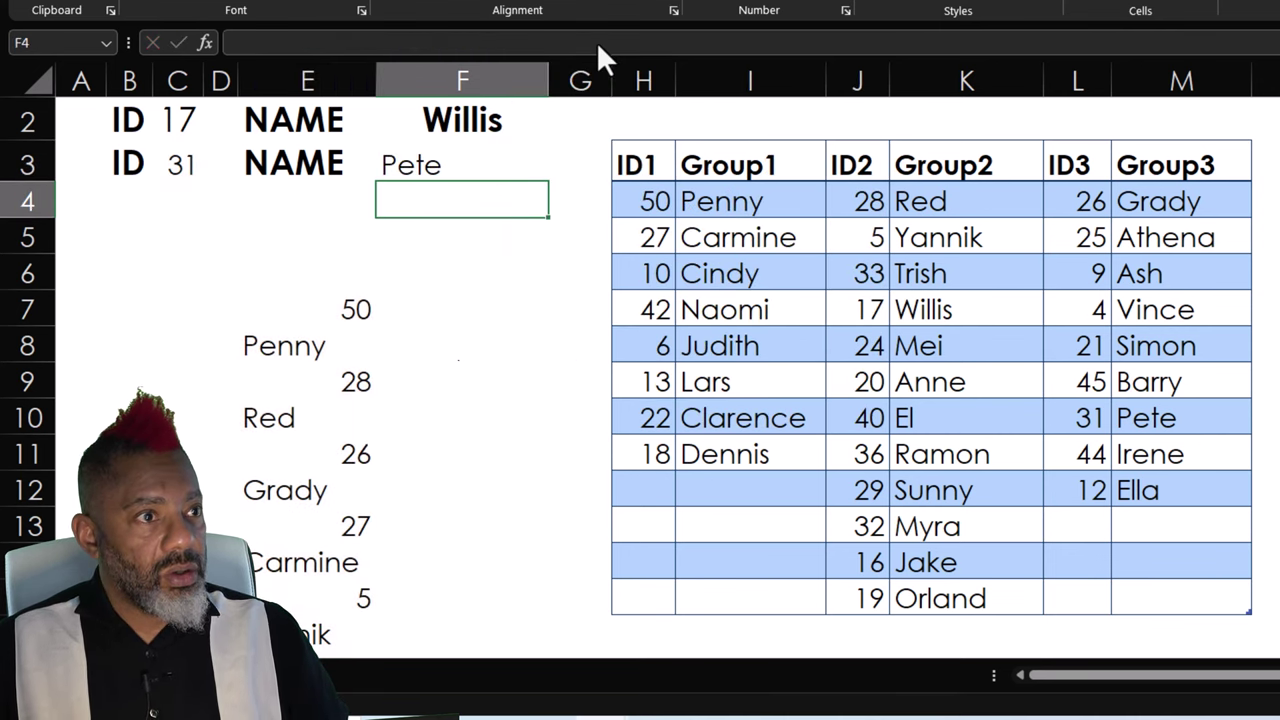
{"action": "key", "text": "Up"}
Enter the unknown ID 100 in C3 so F3 shows the sad face
{"action": "left_click", "coordinate": [185, 167]}
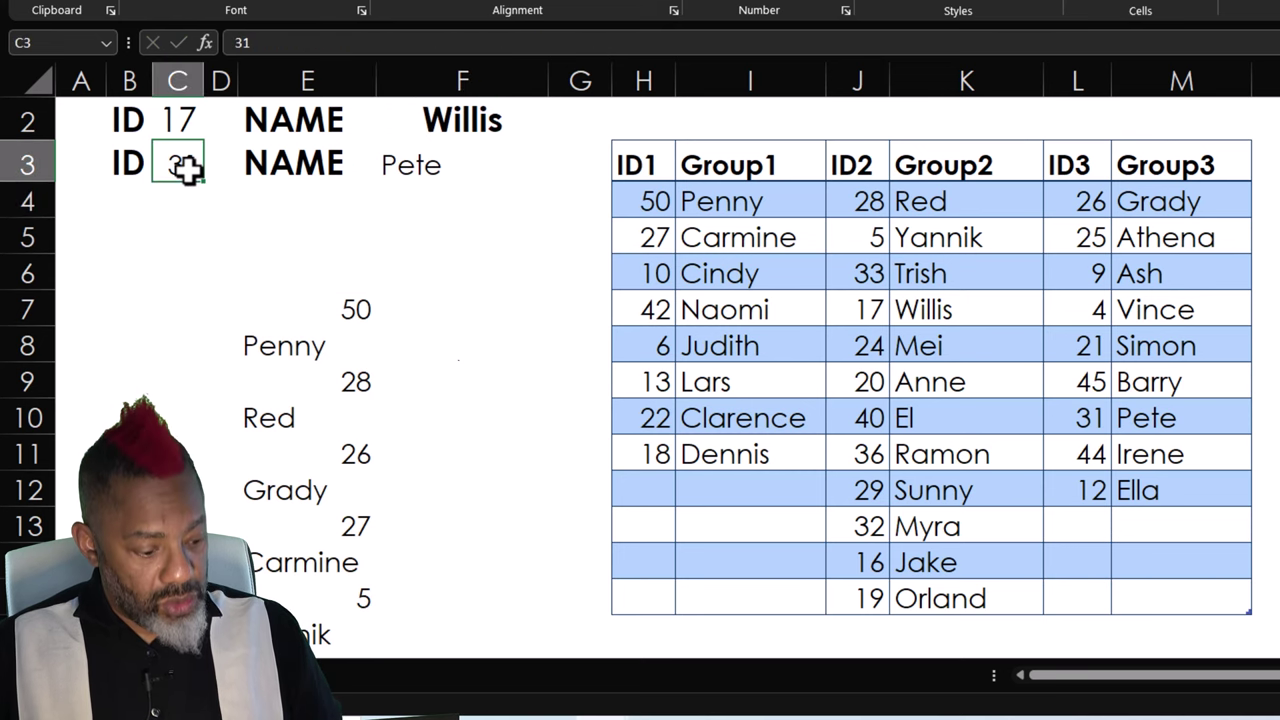
{"action": "key", "text": "Return"}
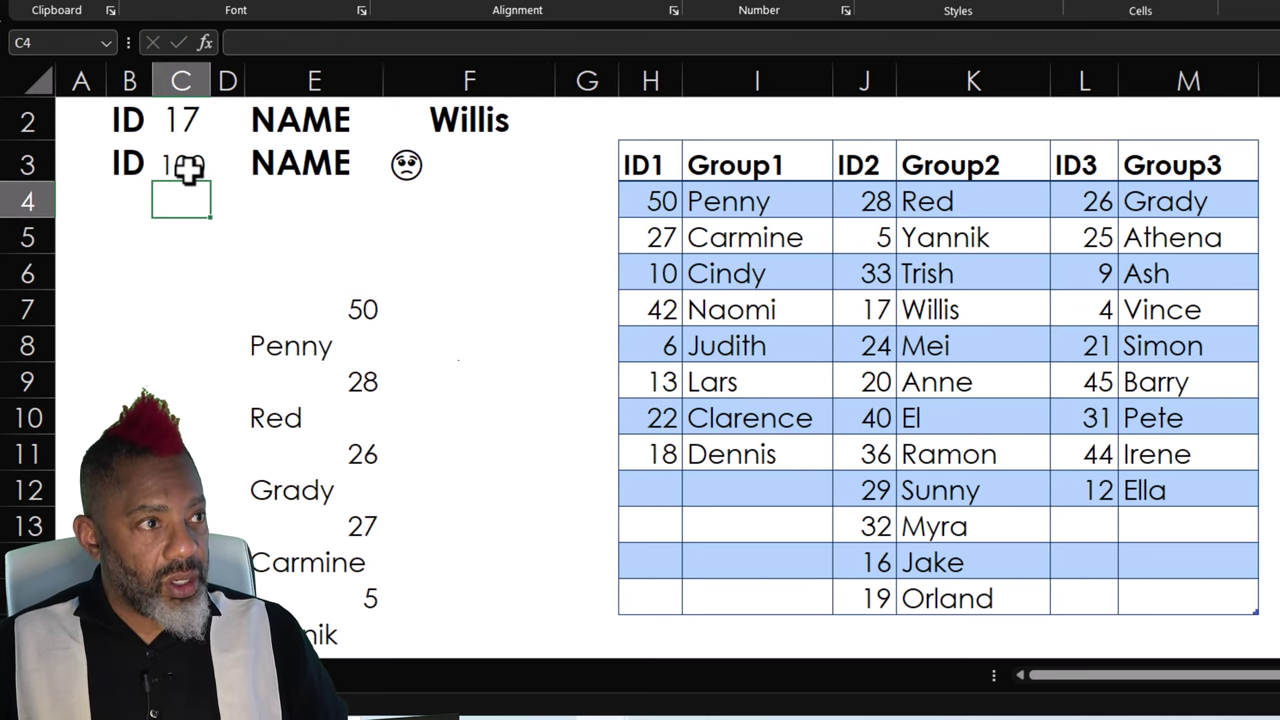
{"action": "left_click", "coordinate": [188, 168]}
{"action": "left_click", "coordinate": [440, 165]}
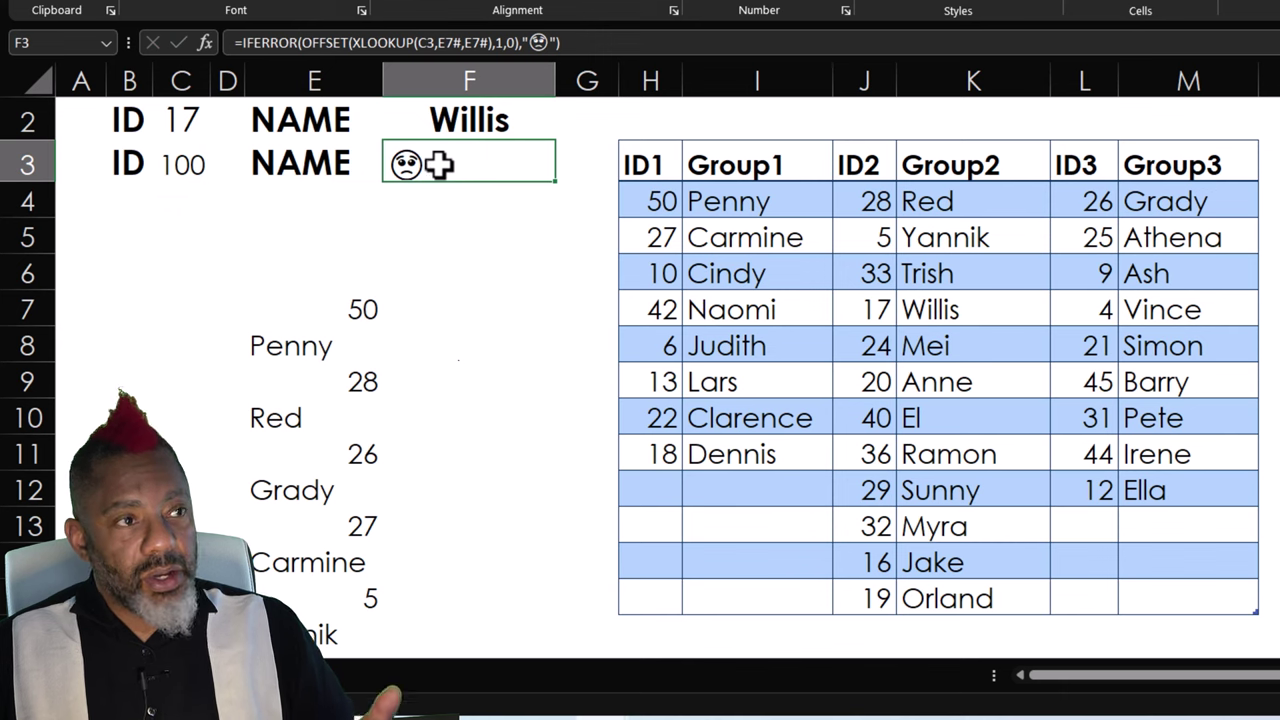
Copy the frowning emoji from F3's formula
{"action": "left_click", "coordinate": [537, 42]}
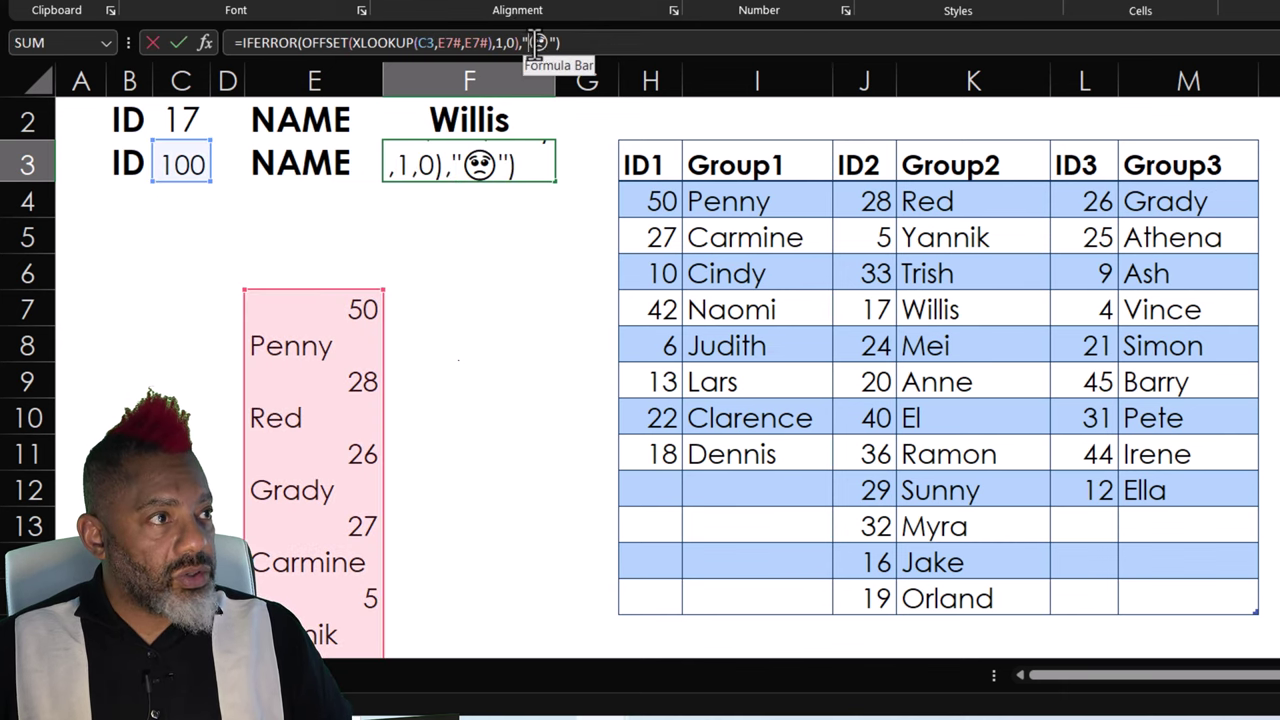
{"action": "double_click", "coordinate": [537, 42]}
{"action": "right_click", "coordinate": [540, 42]}
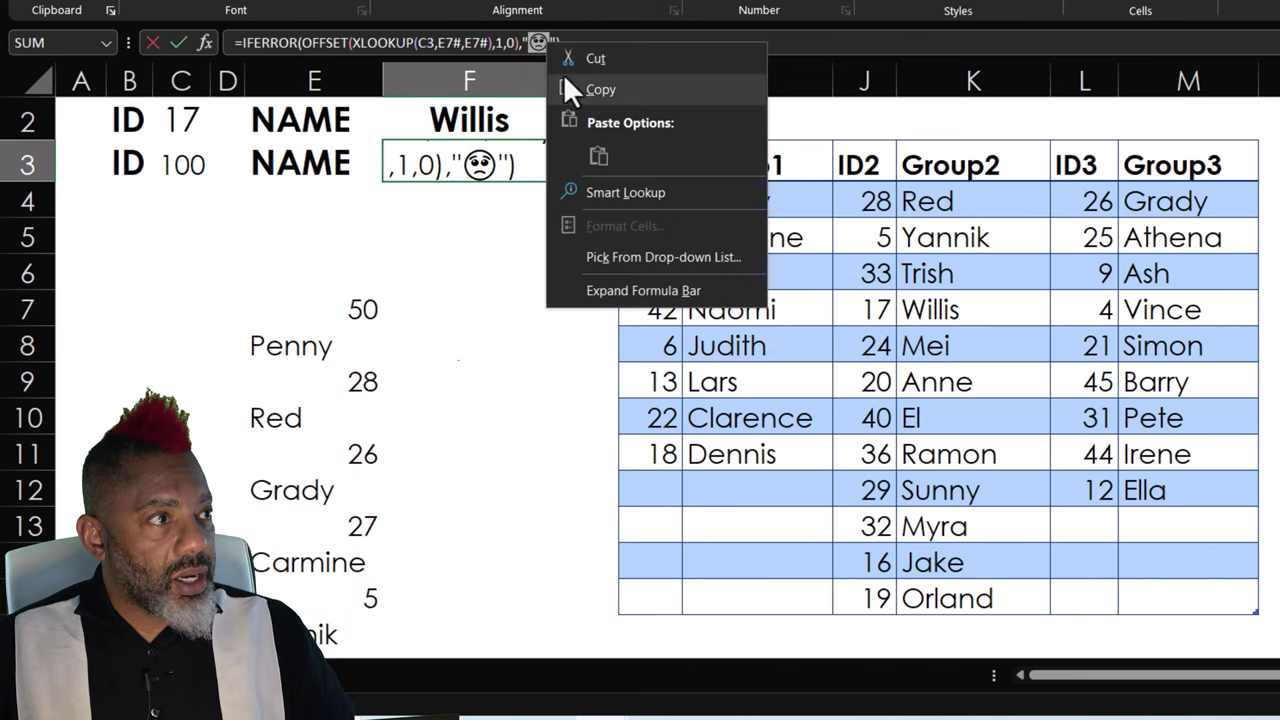
{"action": "left_click", "coordinate": [598, 89]}
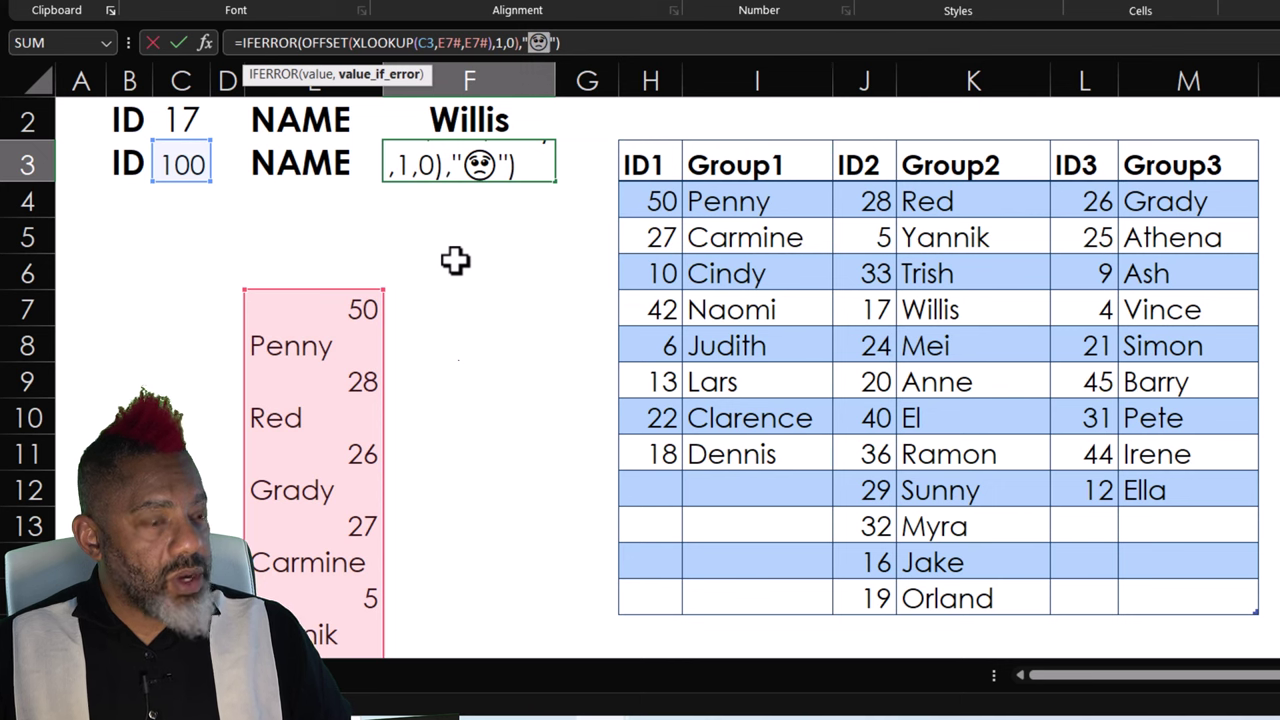
Start an Equal To highlight rule matching the pasted frowning emoji, with a custom format
{"action": "key", "text": "Escape"}
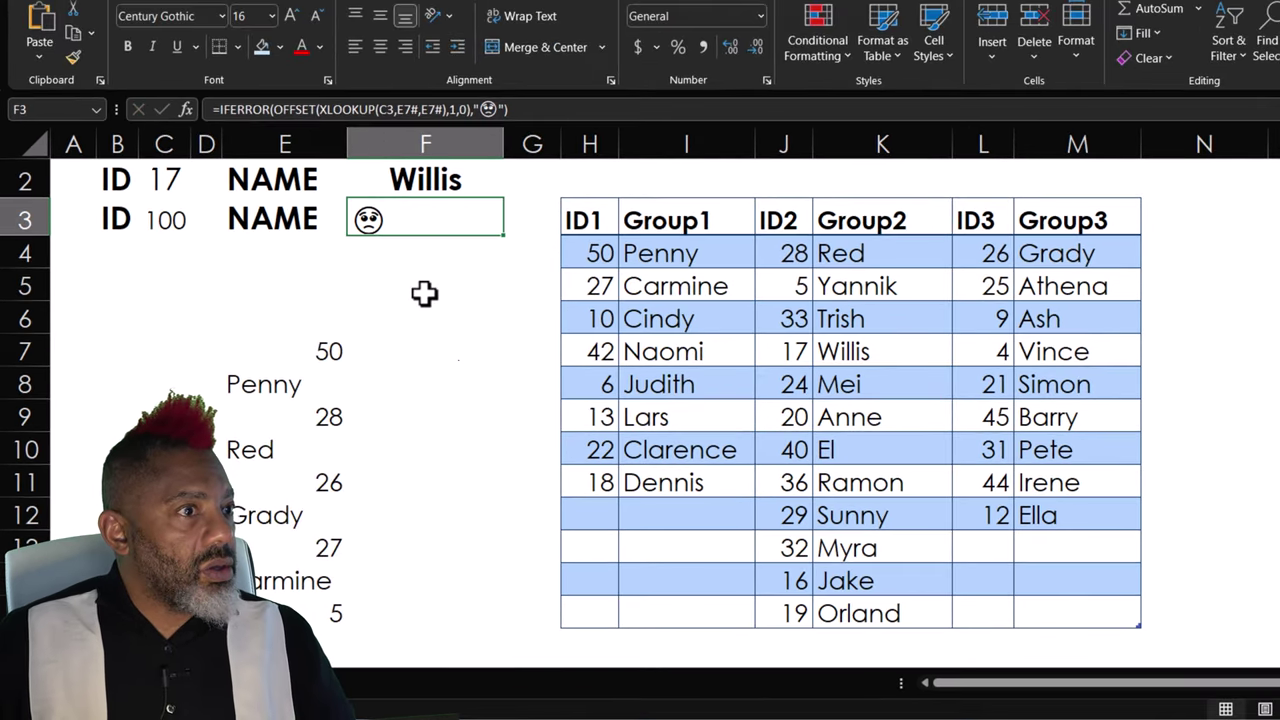
{"action": "left_click", "coordinate": [824, 52]}
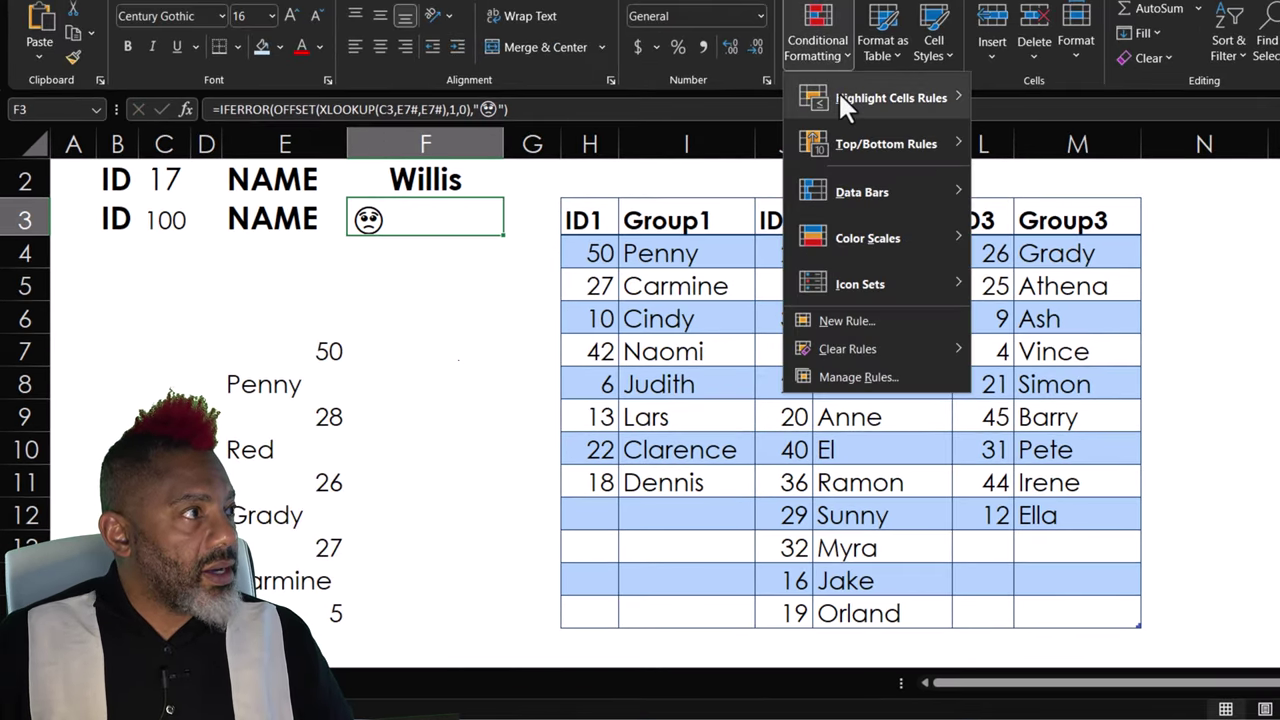
{"action": "mouse_move", "coordinate": [840, 100]}
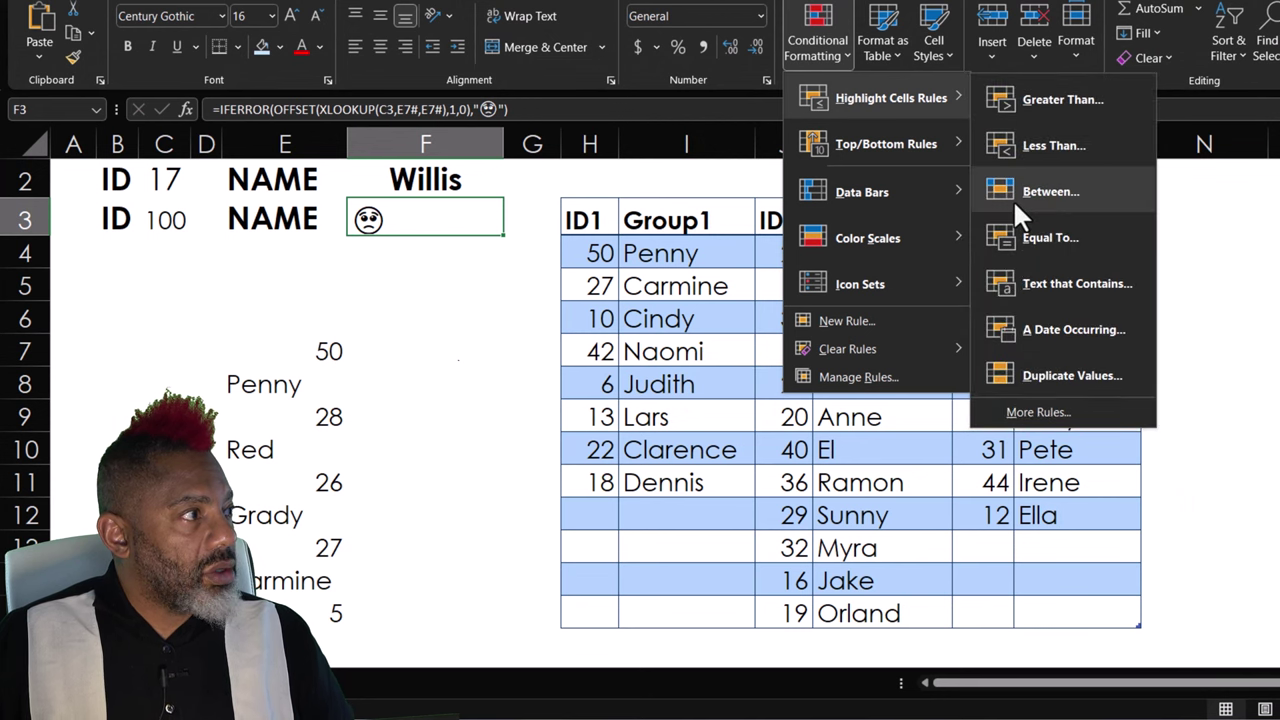
{"action": "left_click", "coordinate": [1027, 237]}
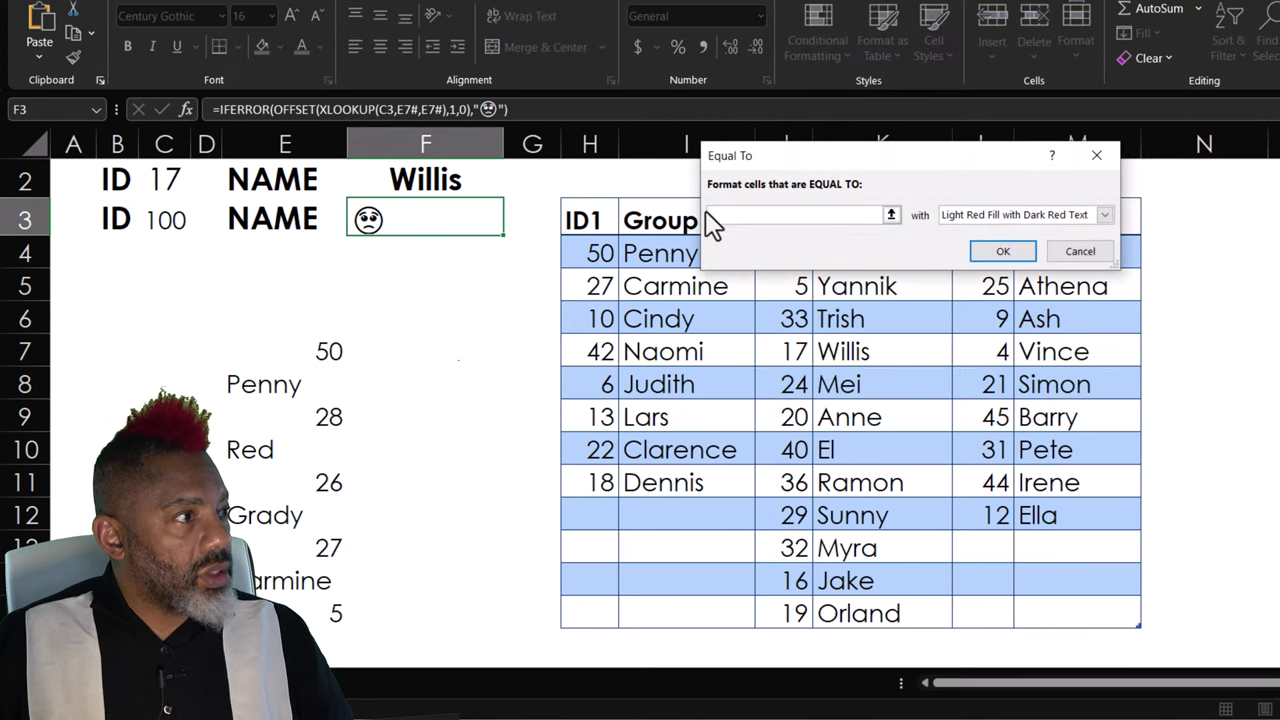
{"action": "key", "text": "ctrl+v"}
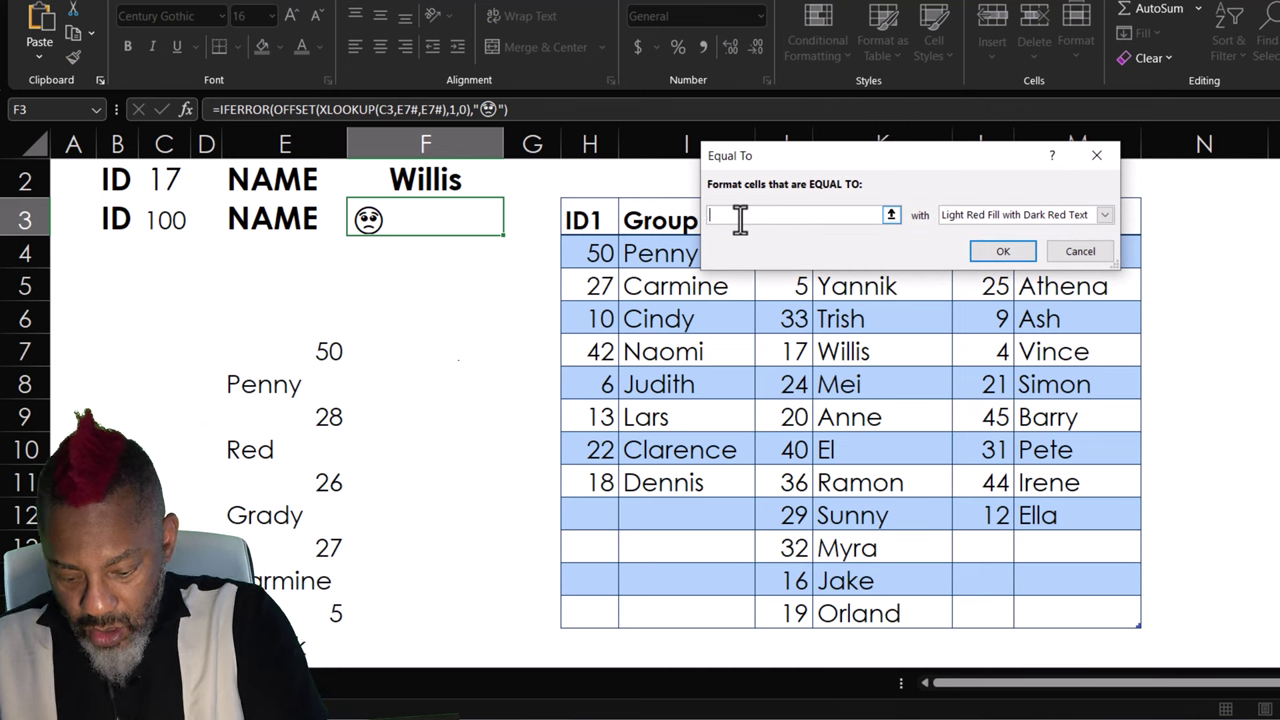
{"action": "left_click", "coordinate": [1104, 216]}
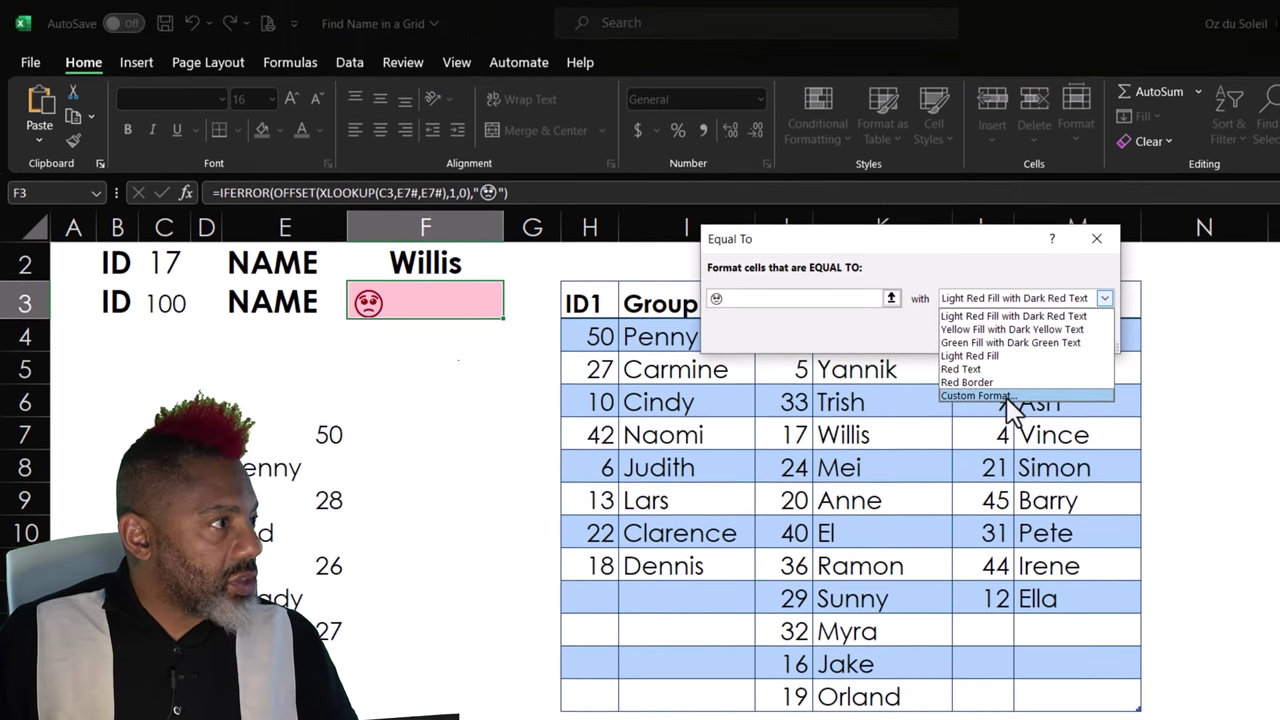
{"action": "left_click", "coordinate": [1010, 321]}
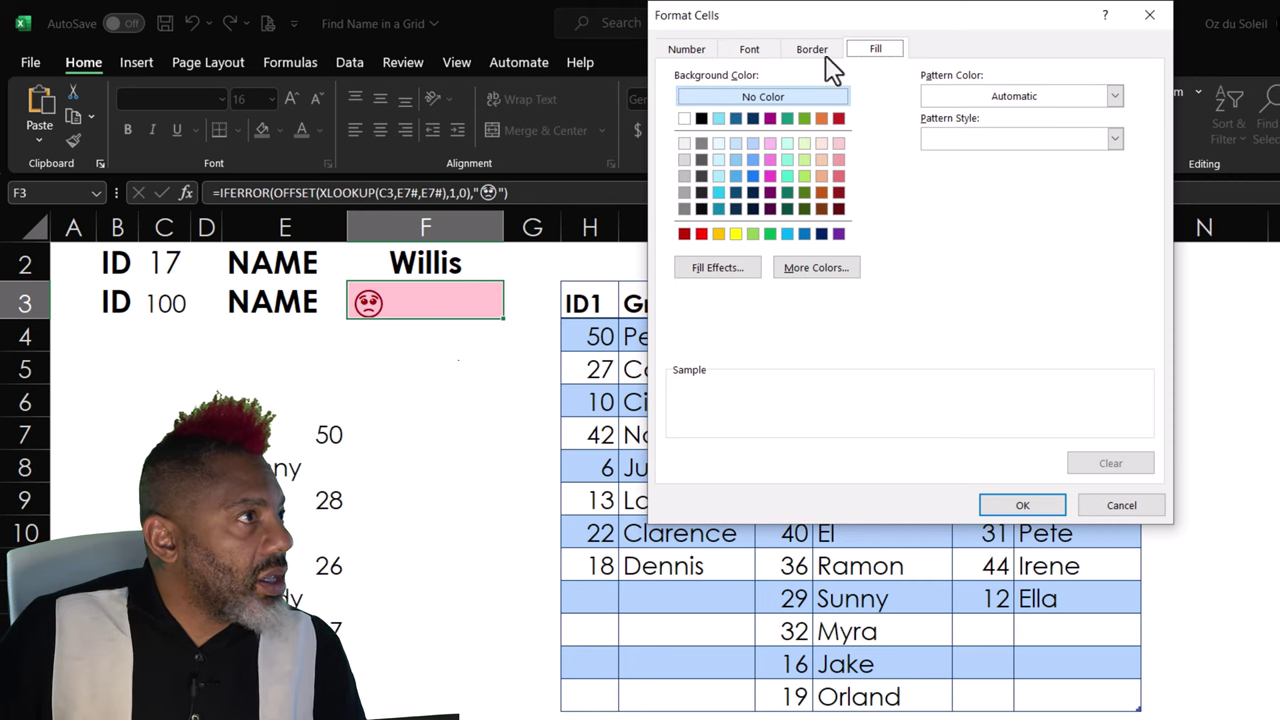
Format the rule as bold dark red font, apply it to F3, and centre F3
{"action": "left_click", "coordinate": [750, 50]}
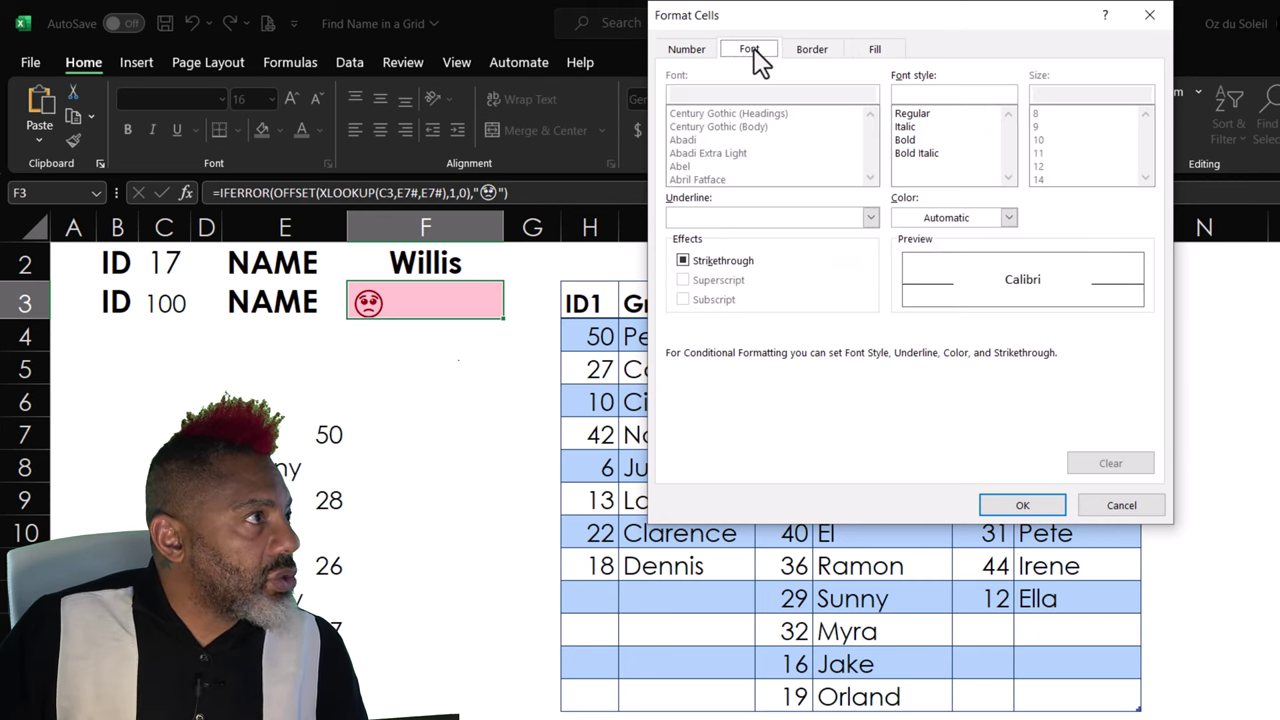
{"action": "left_click", "coordinate": [876, 50]}
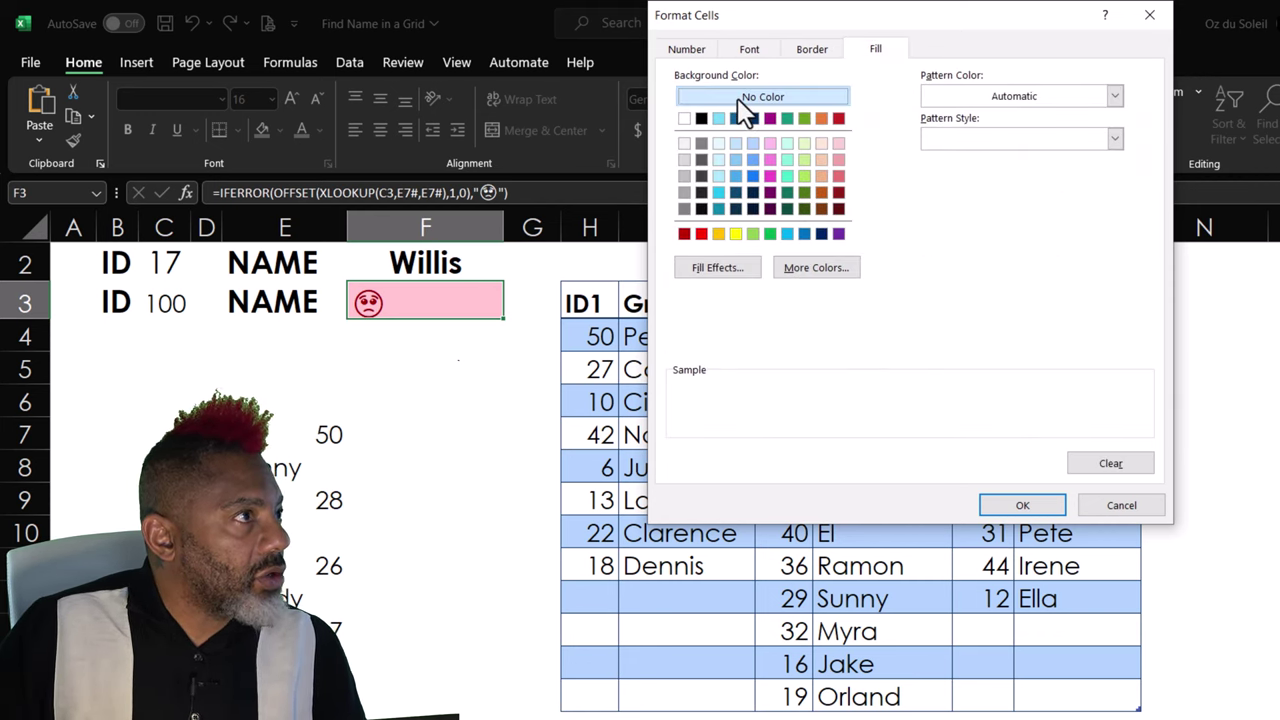
{"action": "left_click", "coordinate": [750, 52]}
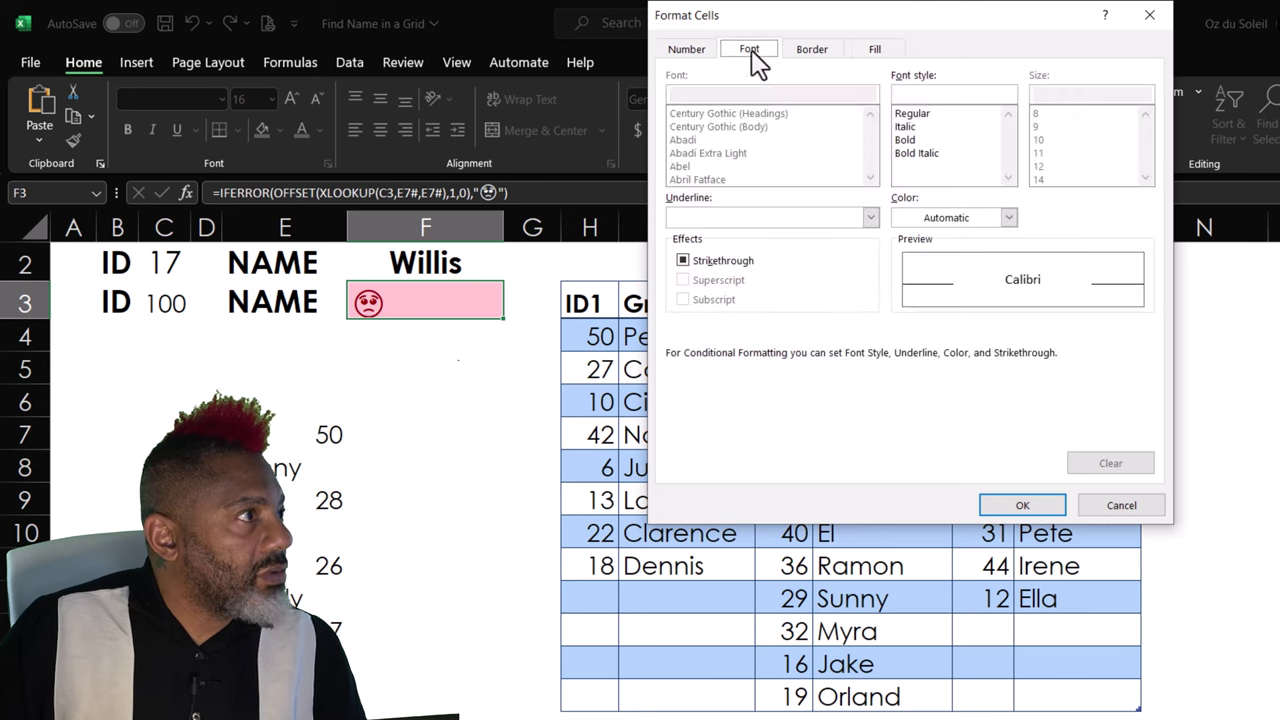
{"action": "left_click", "coordinate": [905, 140]}
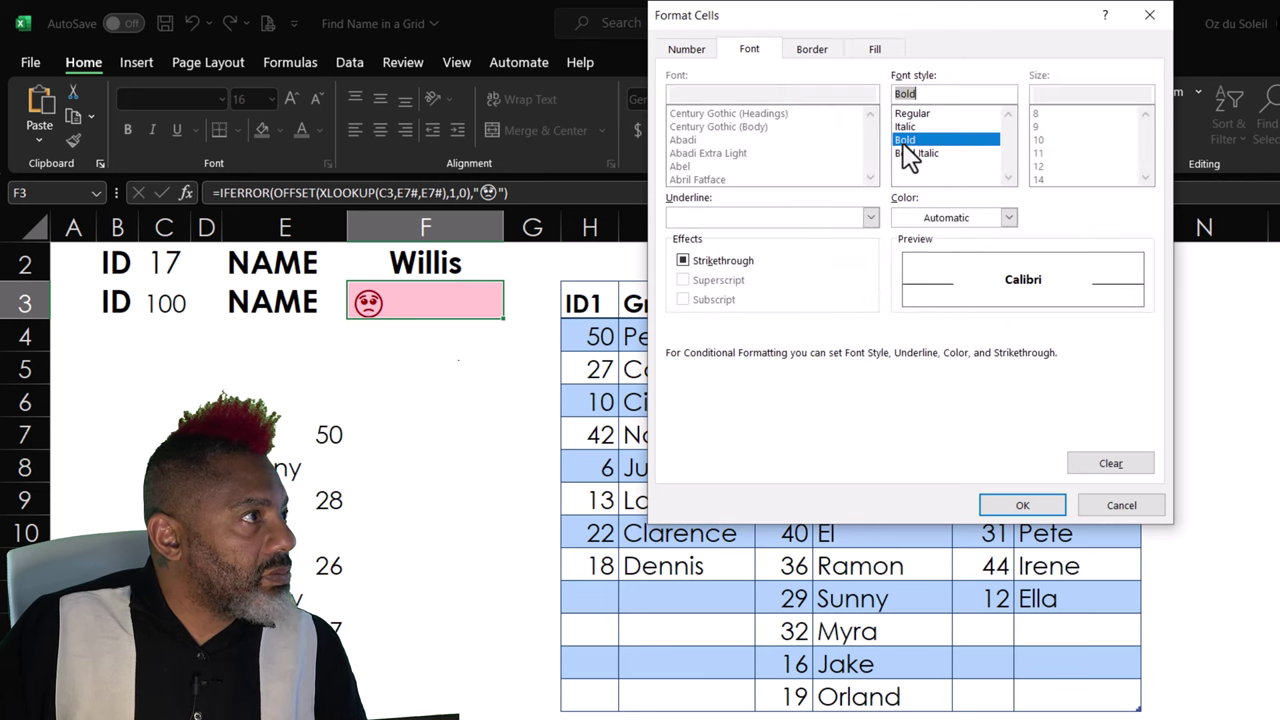
{"action": "left_click", "coordinate": [1007, 218]}
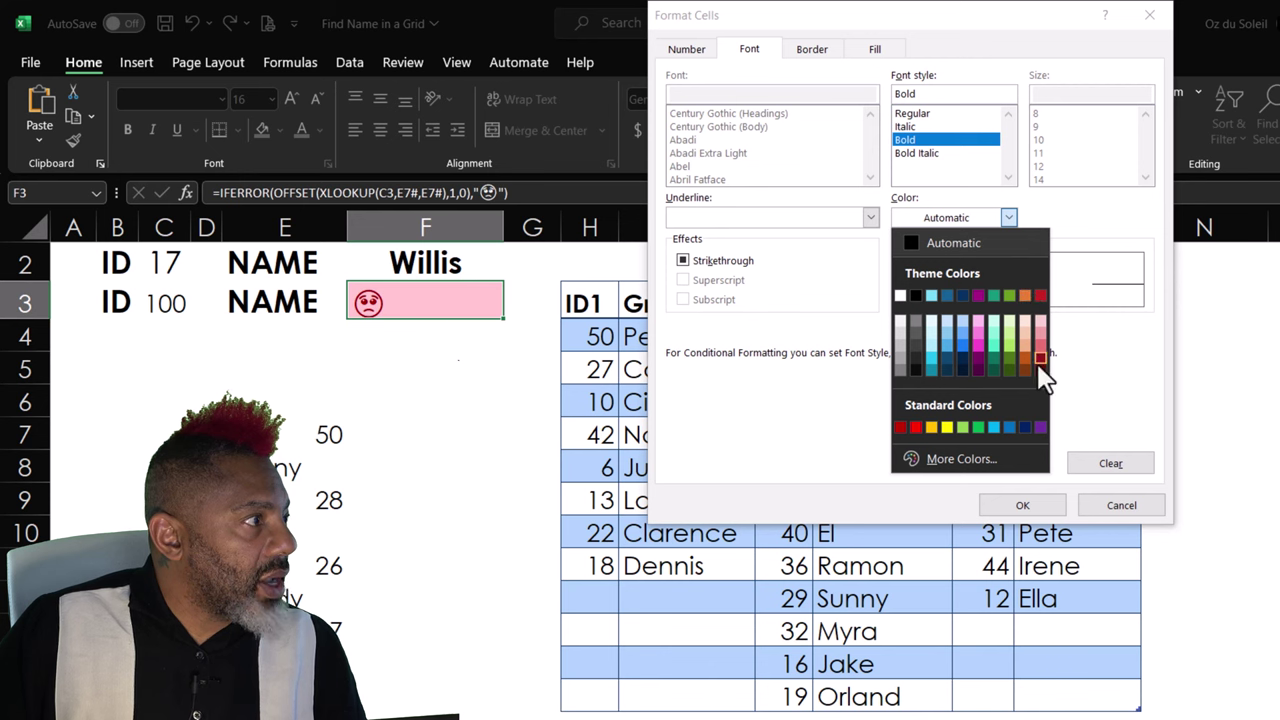
{"action": "left_click", "coordinate": [1040, 360]}
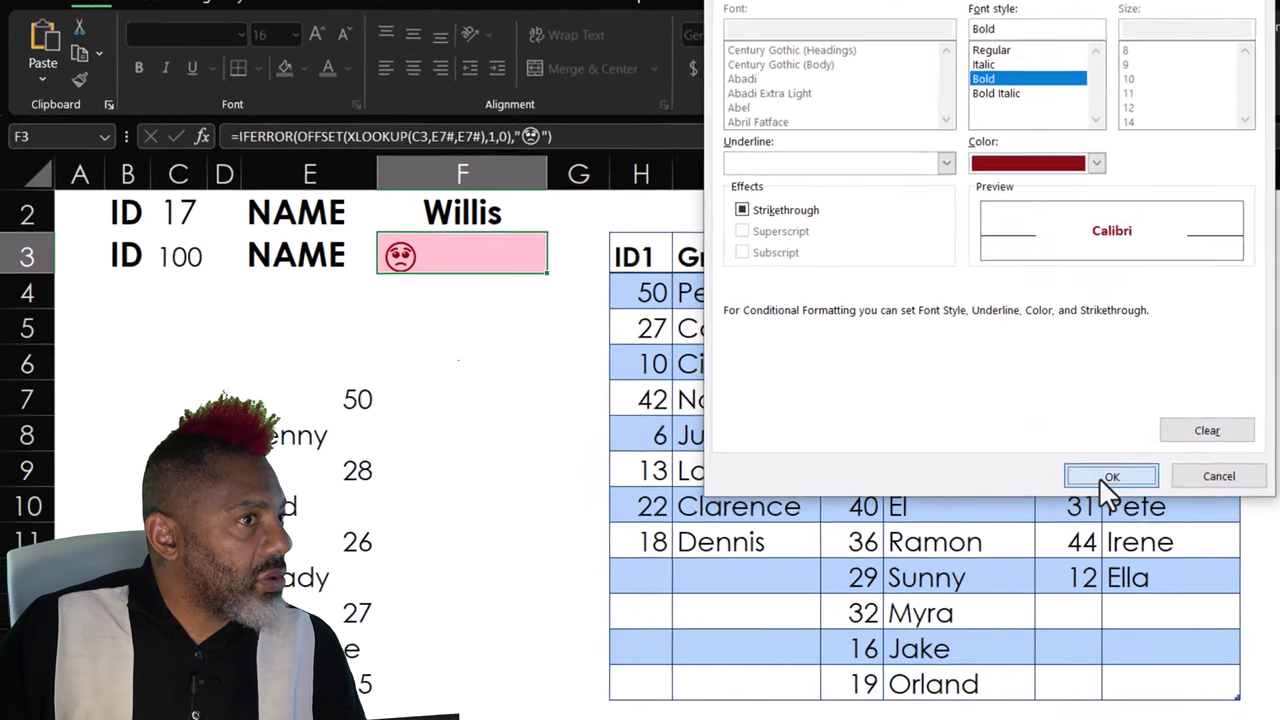
{"action": "left_click", "coordinate": [1018, 505]}
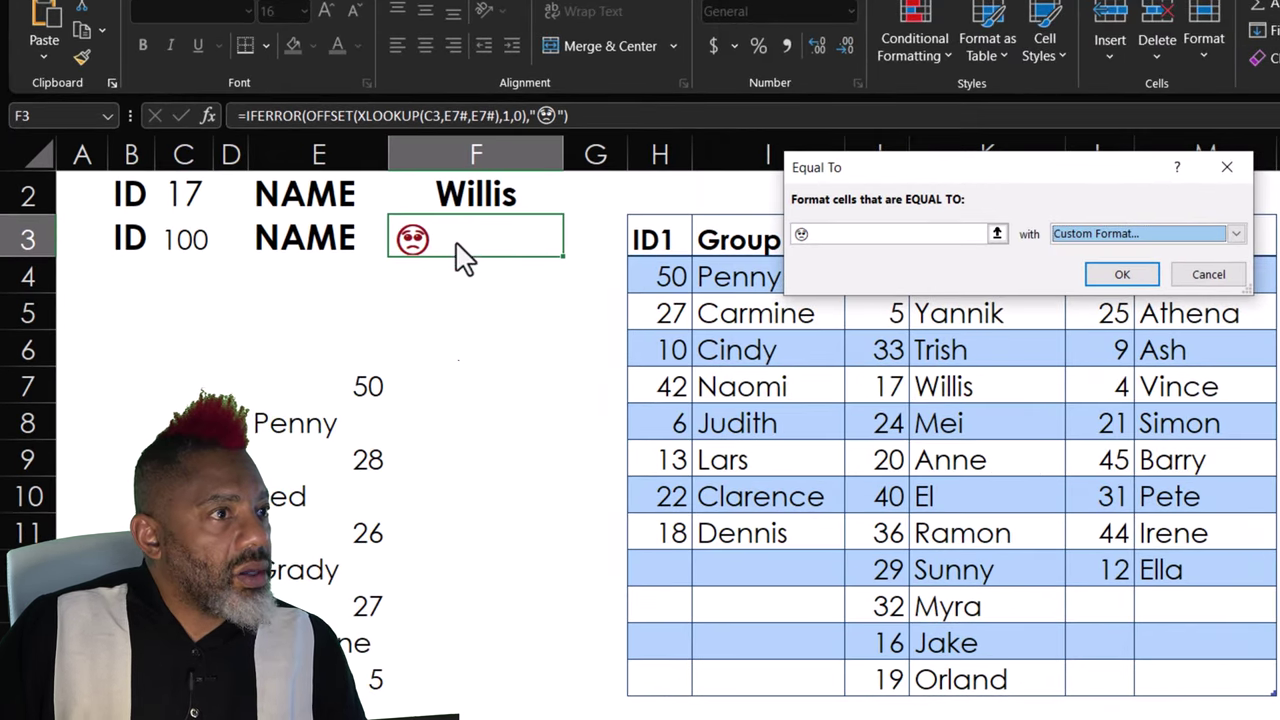
{"action": "left_click", "coordinate": [1121, 276]}
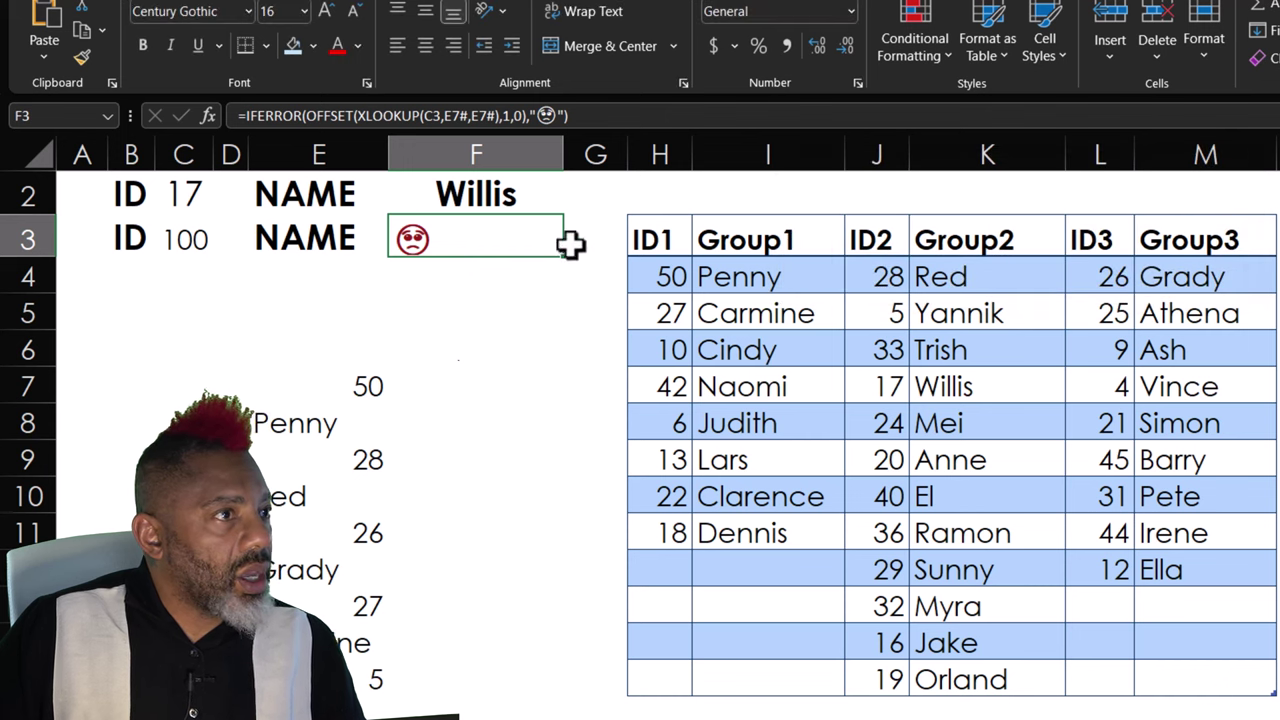
{"action": "left_click", "coordinate": [424, 45]}
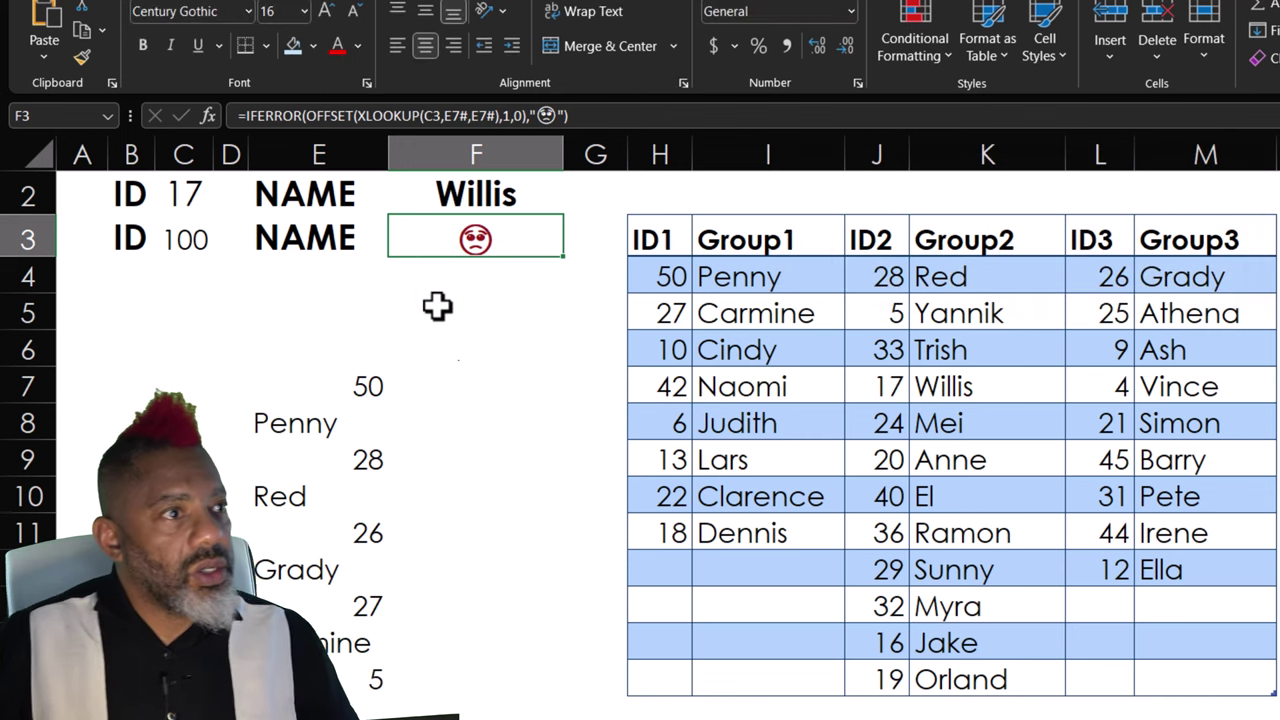
Enter IDs 15, 28 and 18 in C3, with 28 returning Red and 18 Dennis
{"action": "left_click", "coordinate": [176, 238]}
{"action": "type", "text": "15"}
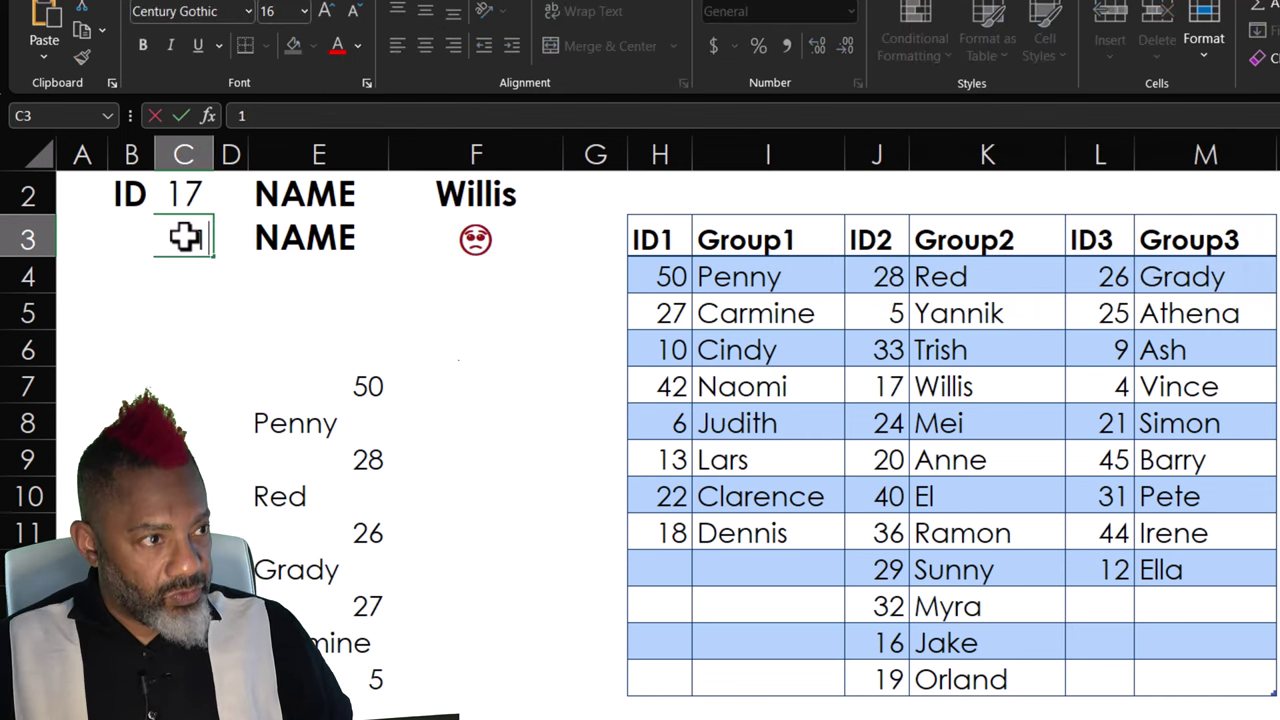
{"action": "key", "text": "Return"}
{"action": "key", "text": "Up"}
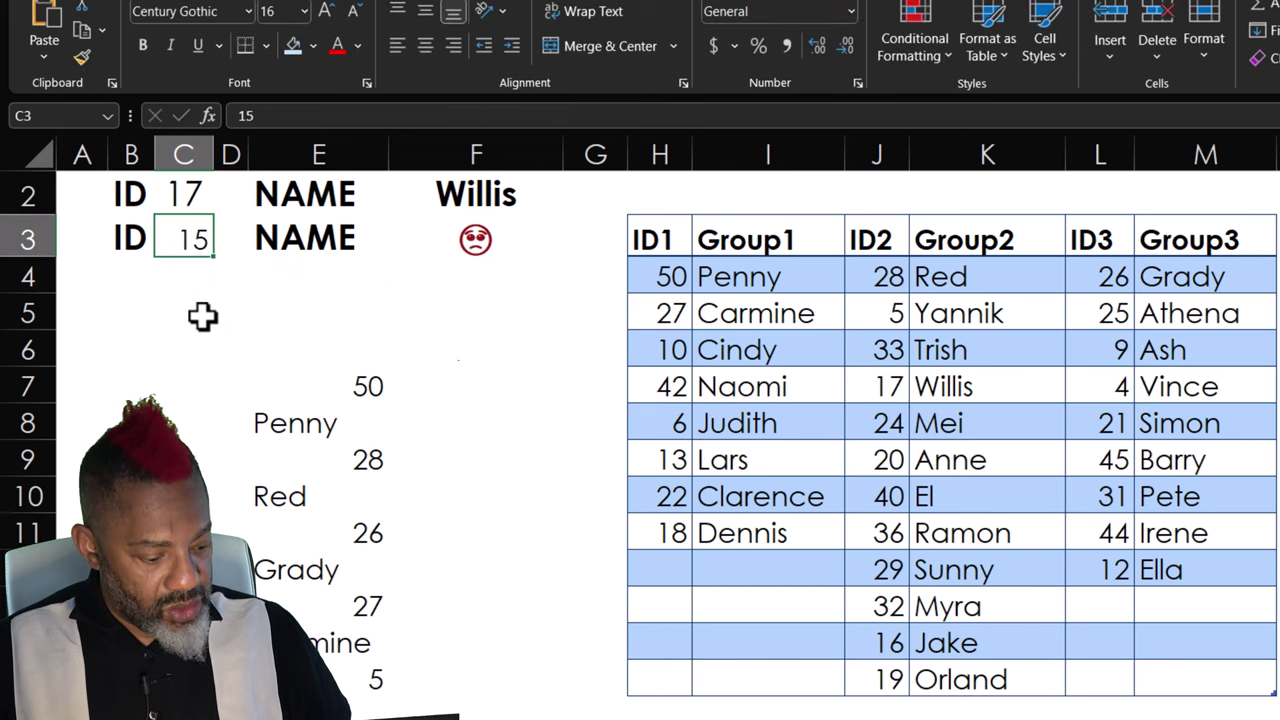
{"action": "type", "text": "28"}
{"action": "key", "text": "Return"}
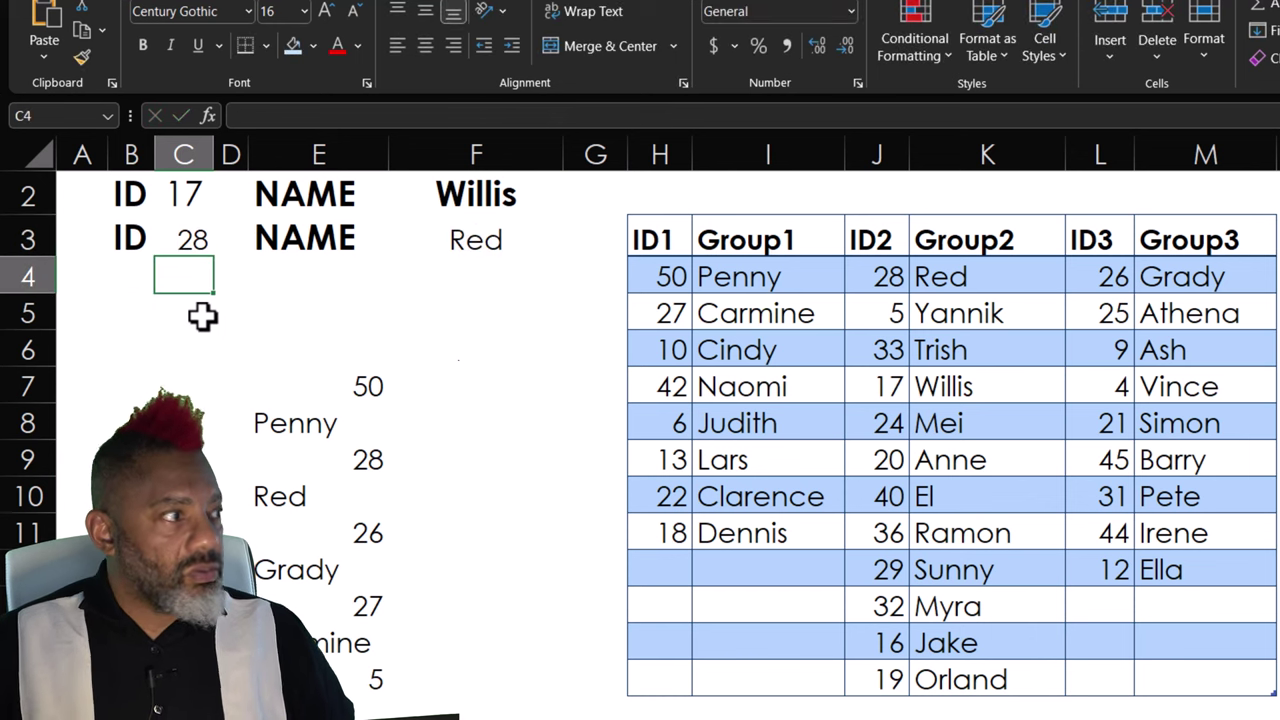
{"action": "key", "text": "Up"}
{"action": "type", "text": "18"}
{"action": "key", "text": "Return"}
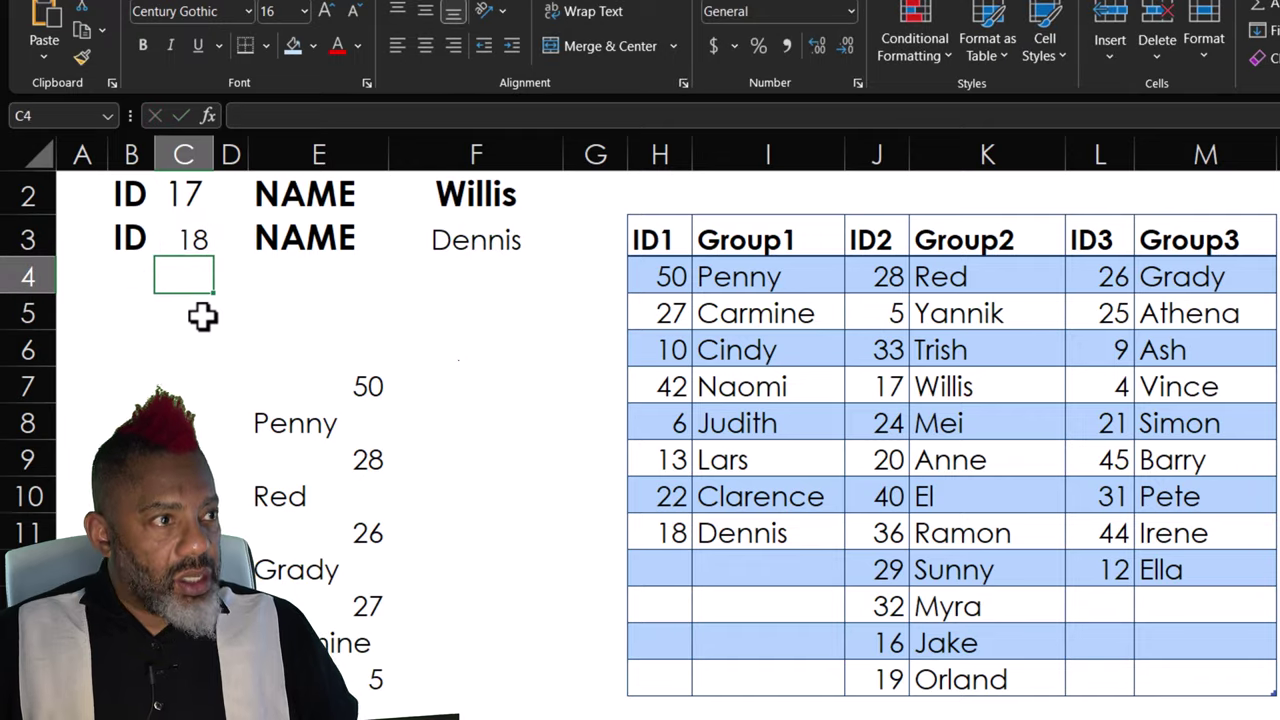